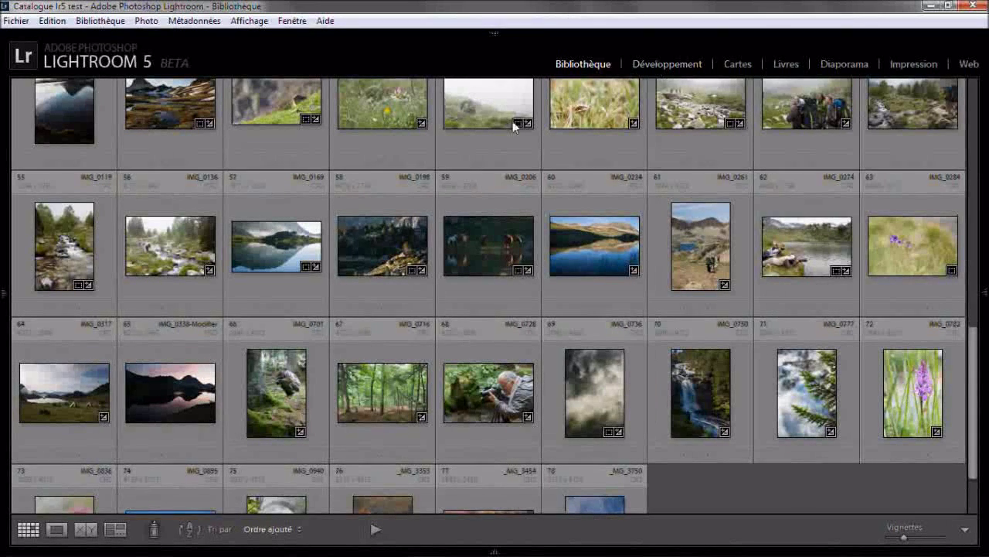
# Step: Hide the module picker and show the Library Filter bar plus the Histogram and Quick Develop panel
pyautogui.press('F5')
pyautogui.press('\\')
pyautogui.moveTo(382, 124)
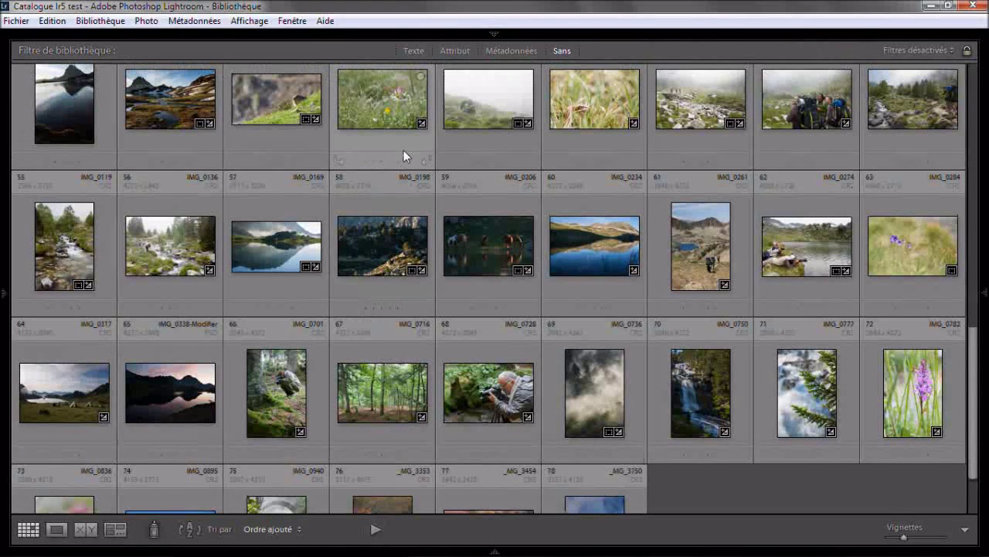
pyautogui.press('F8')
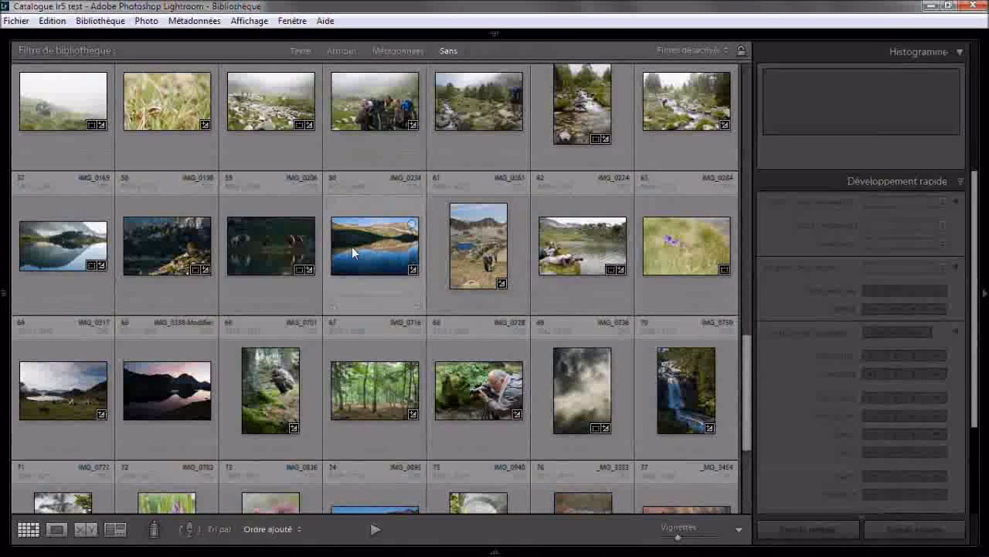
# Step: Select thumbnail 60, the mountain lake photo IMG_0234, in the Library grid
pyautogui.click(352, 248)
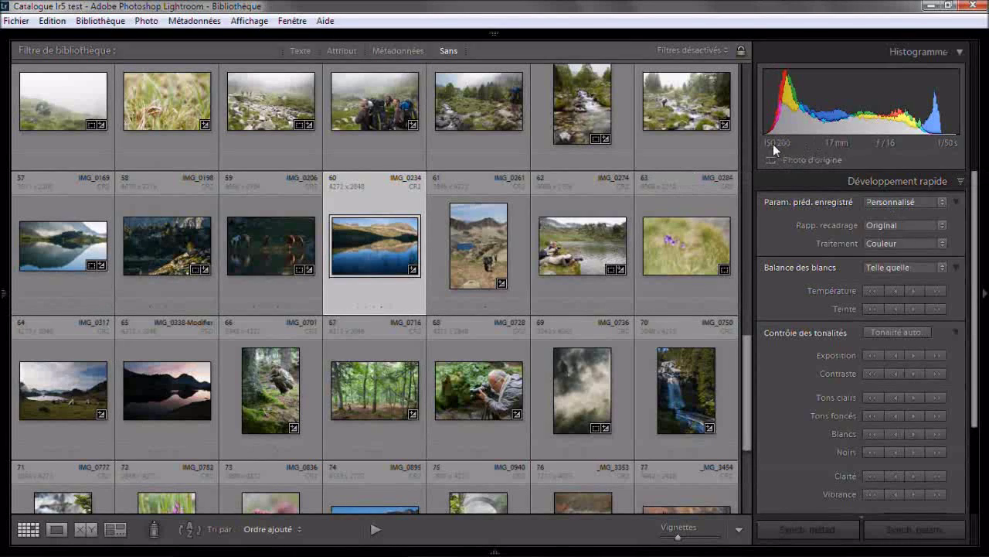
# Step: Build a smart preview for IMG_0234 from the 'Photo d'origine' status and confirm it was generated
pyautogui.click(811, 159)
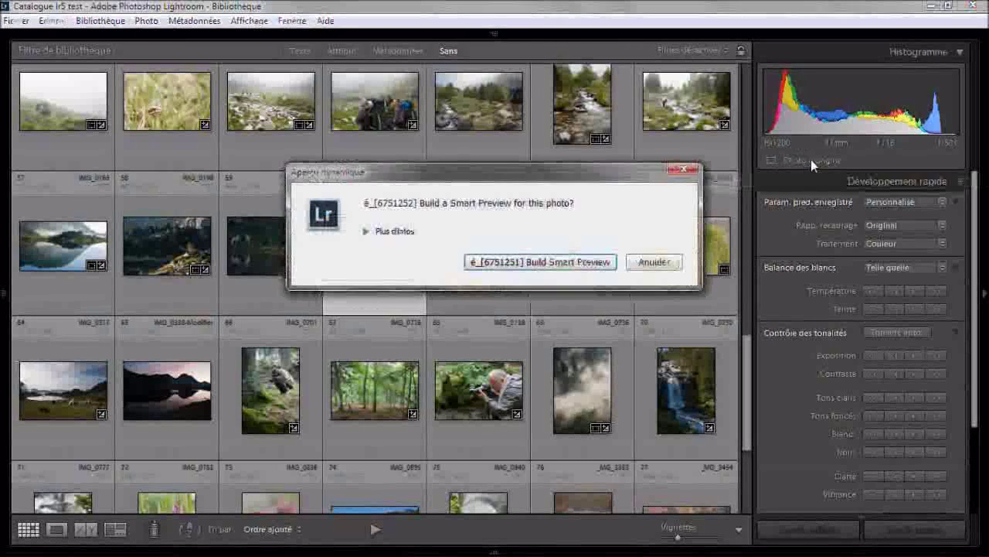
pyautogui.click(387, 232)
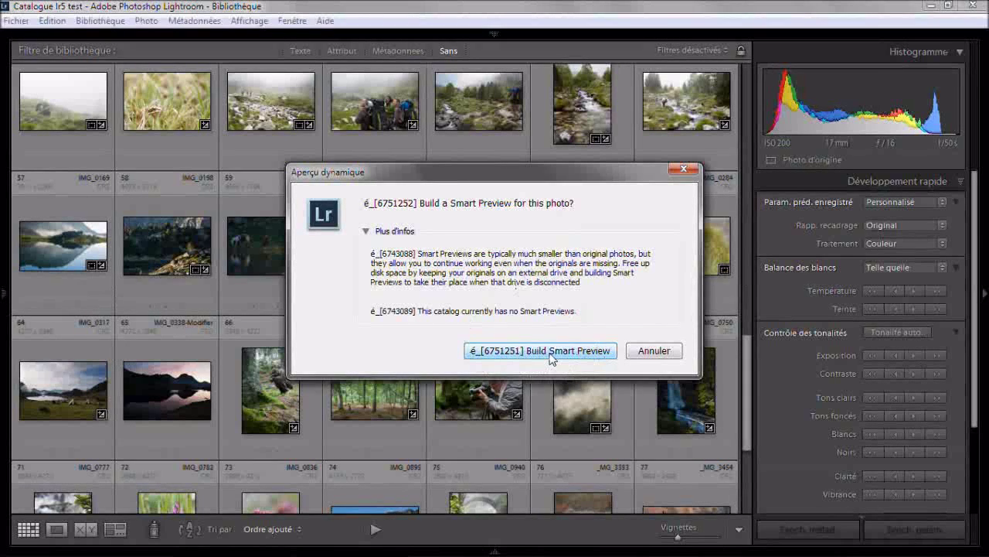
pyautogui.click(541, 350)
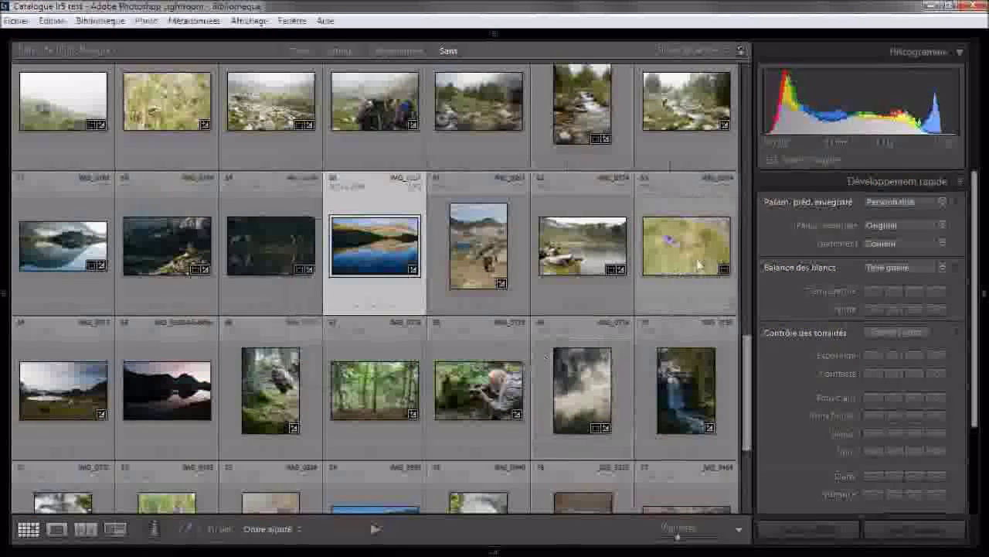
pyautogui.moveTo(812, 160)
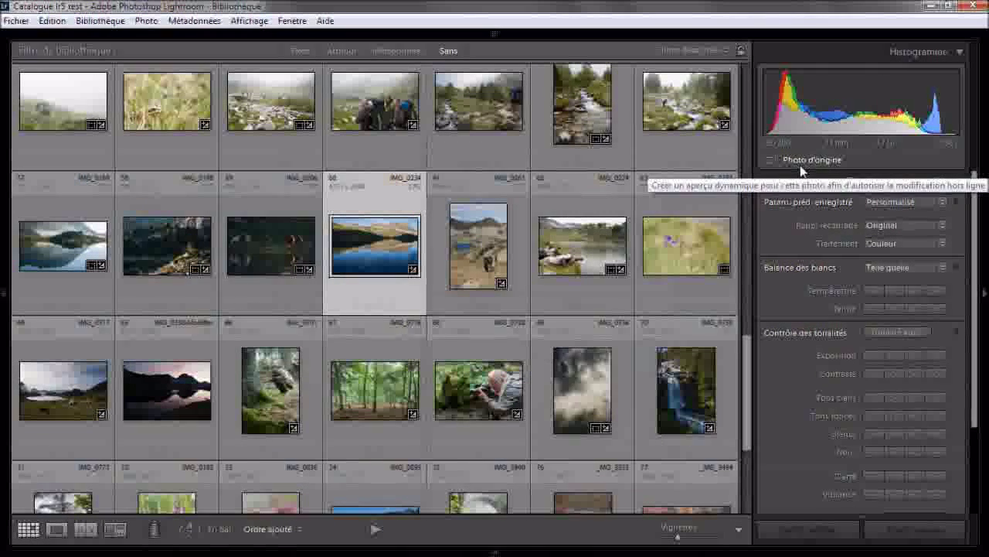
pyautogui.click(801, 167)
pyautogui.click(514, 352)
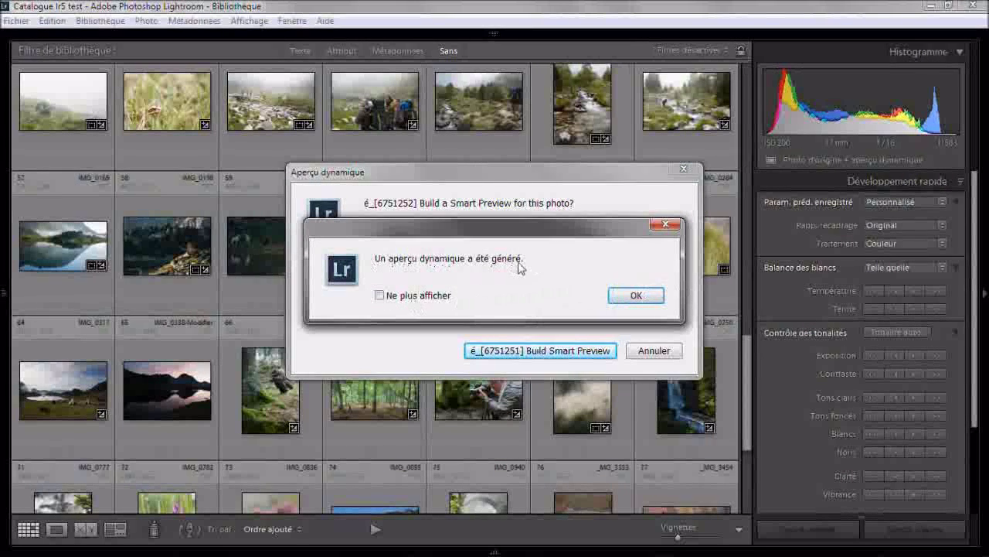
pyautogui.click(634, 294)
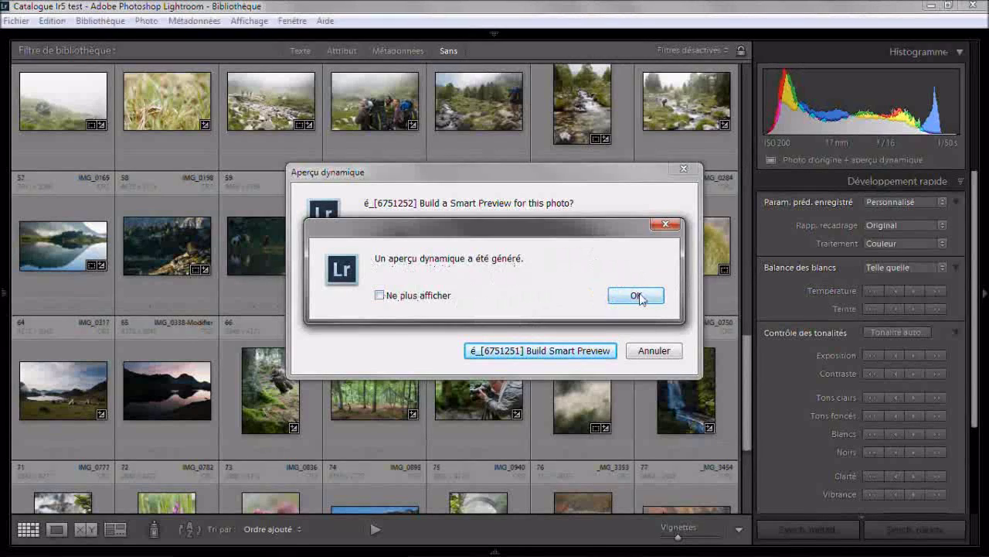
pyautogui.moveTo(845, 160)
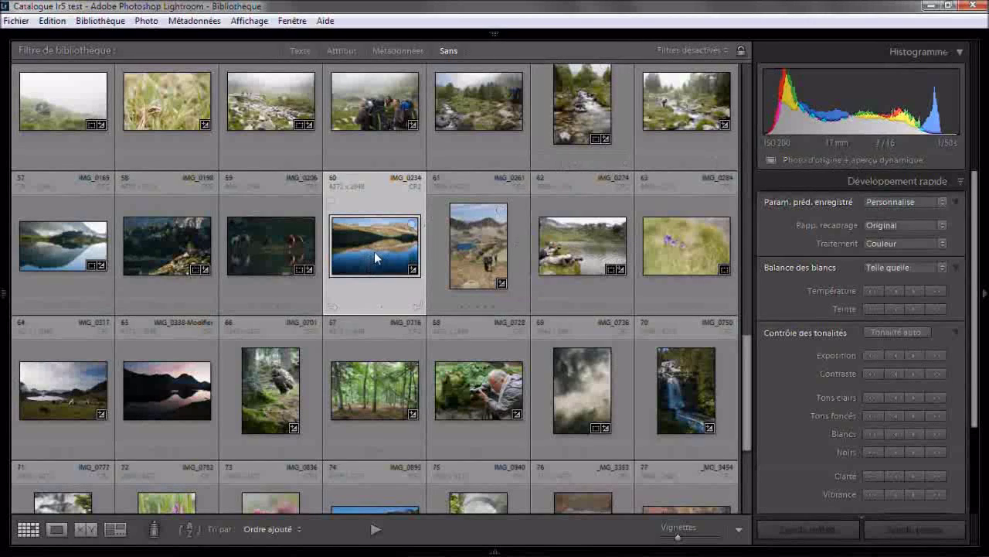
# Step: Restore the module picker and discard IMG_0234's smart preview, keeping only the original
pyautogui.press('F5')
pyautogui.press('F5')
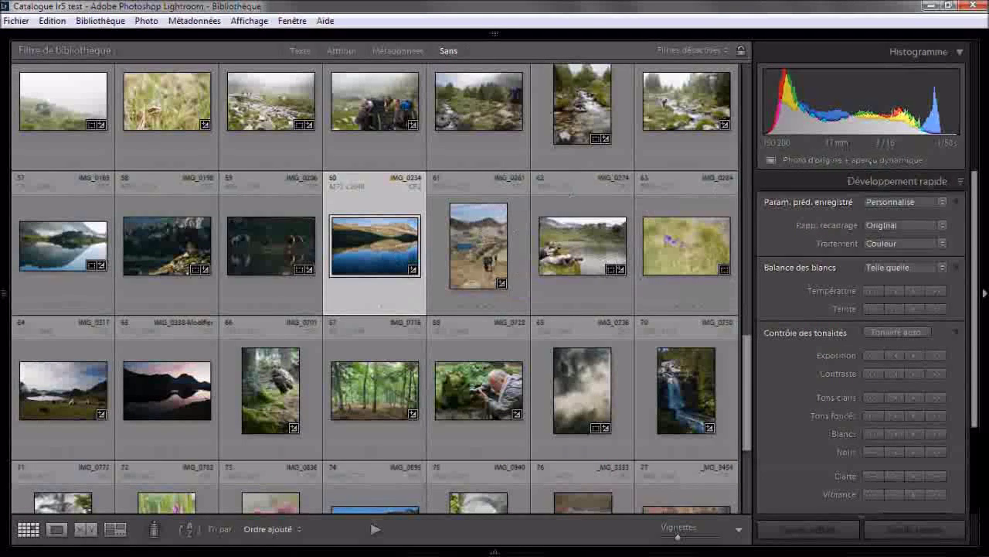
pyautogui.click(856, 160)
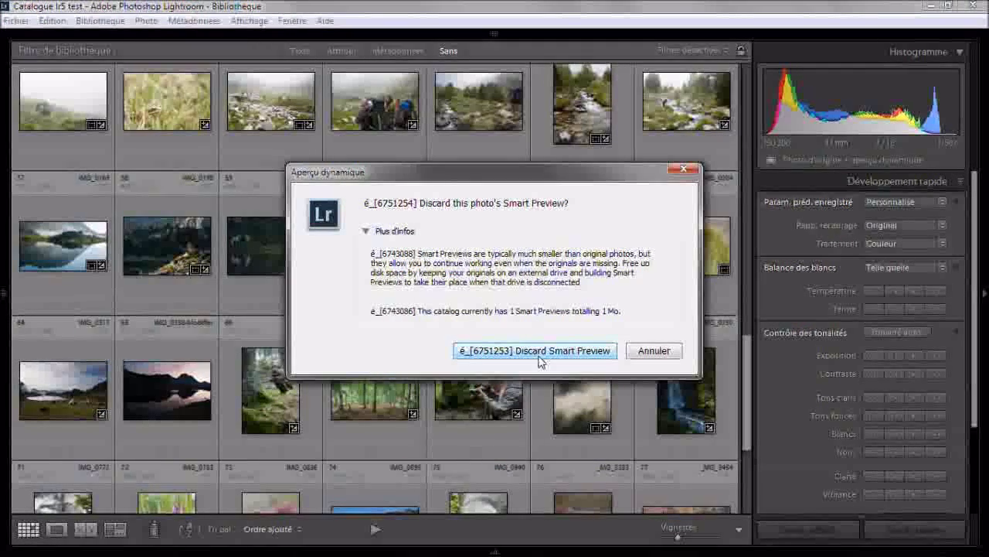
pyautogui.click(540, 359)
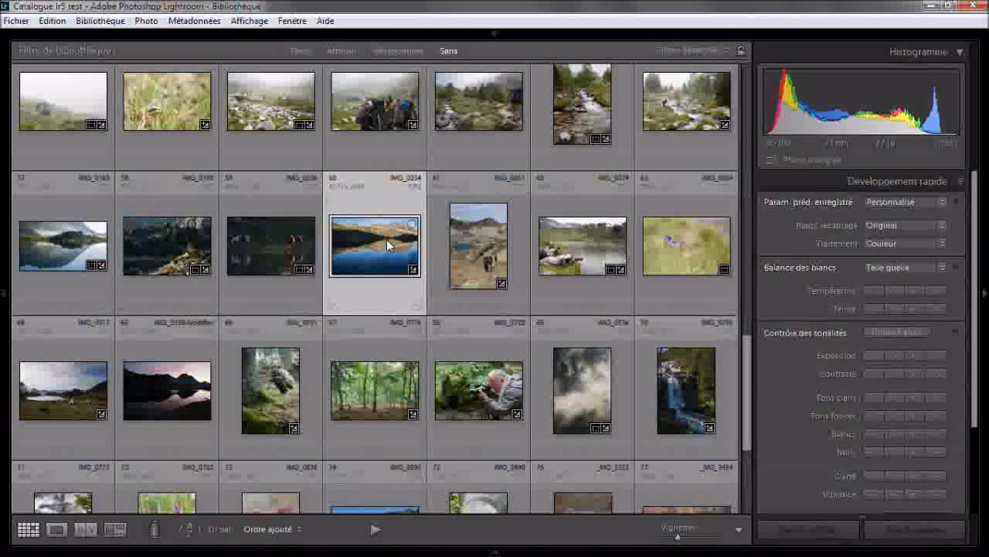
pyautogui.moveTo(374, 244)
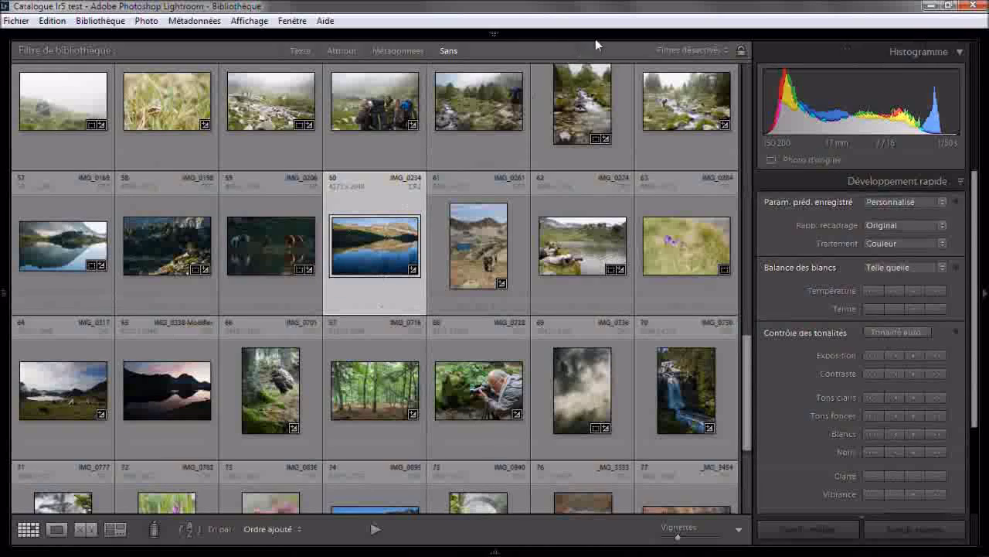
# Step: Switch to Développement to edit the lake photo IMG_0234
pyautogui.click(668, 65)
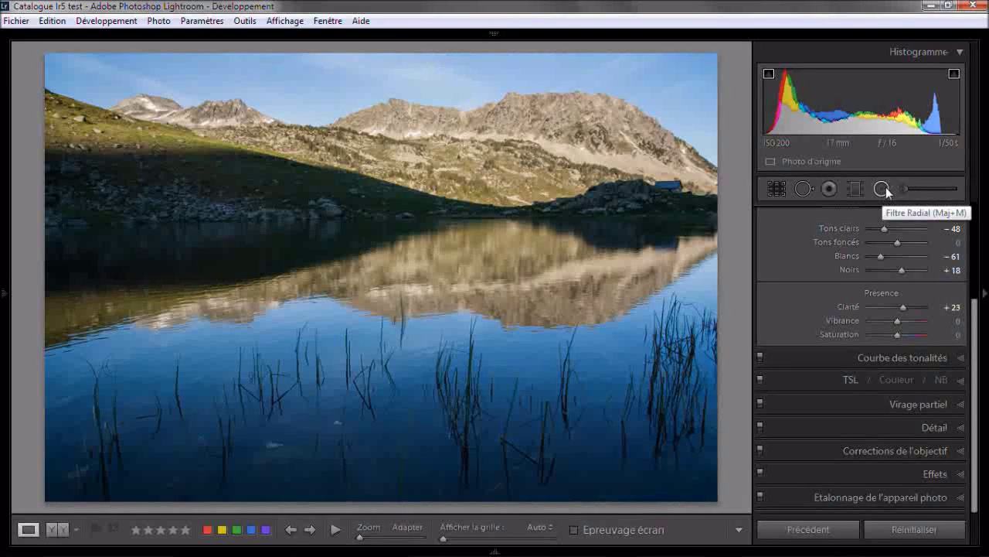
pyautogui.press('shift')
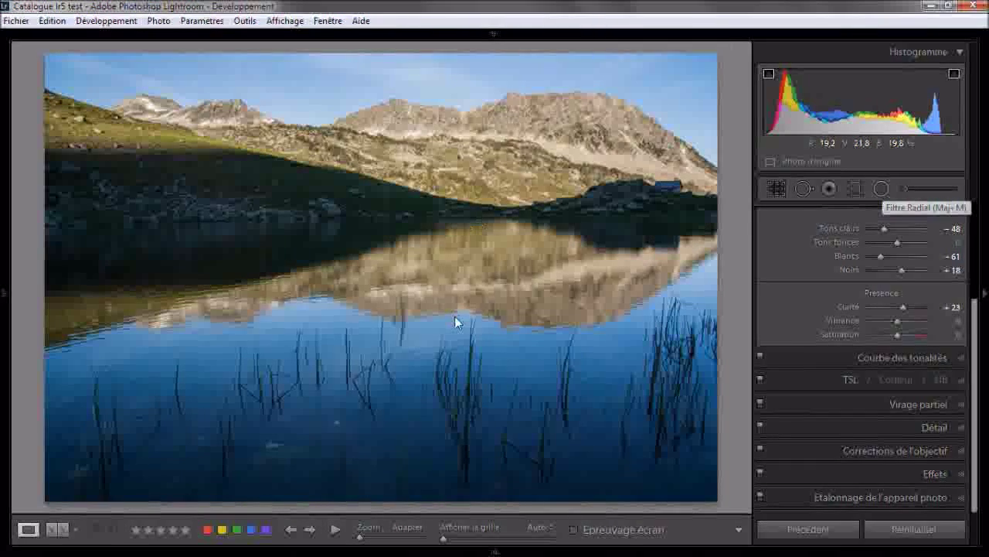
# Step: Open the stone-bridge gorge photo (photo 75) in Develop with the Radial Filter tool active
pyautogui.press('e')
pyautogui.press('g')
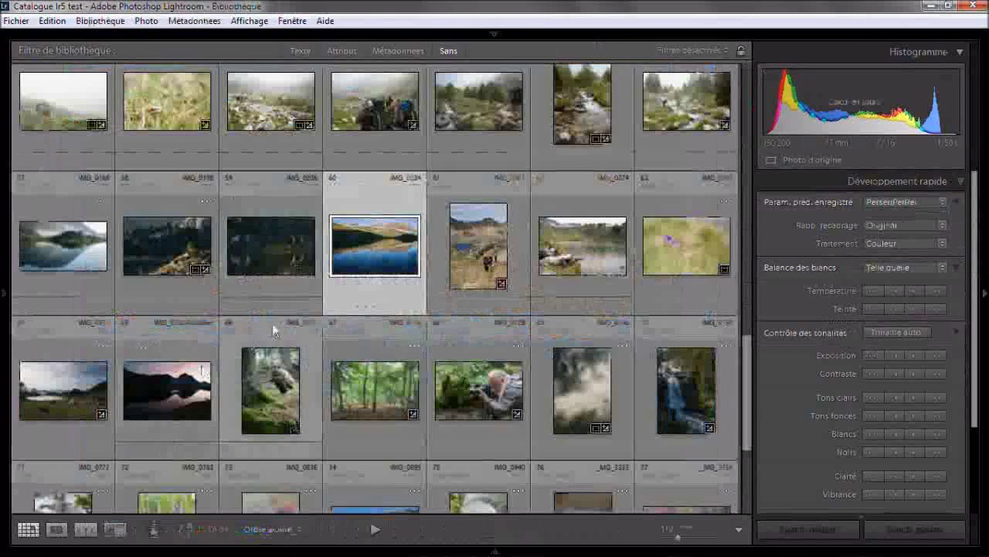
pyautogui.scroll(-3, 283, 325)
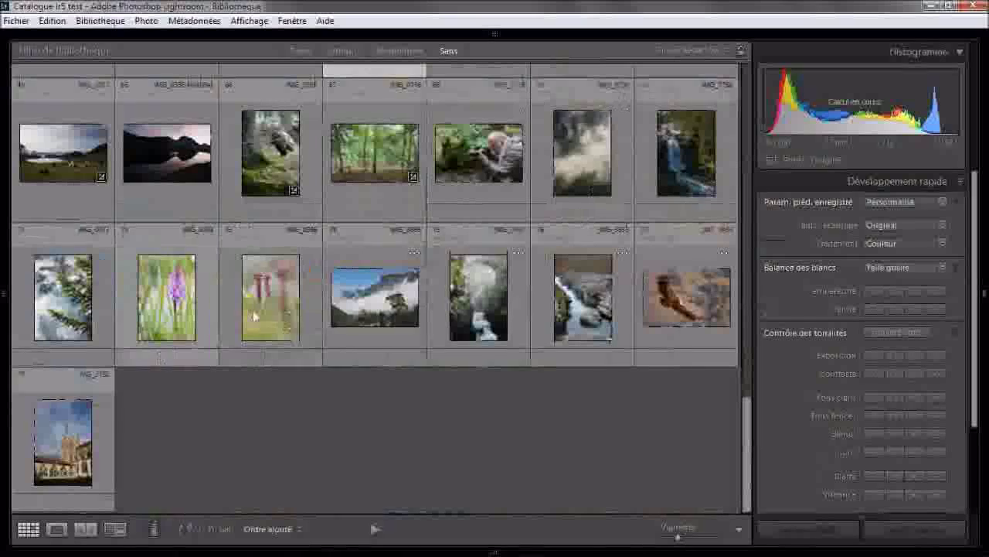
pyautogui.click(460, 288)
pyautogui.press('e')
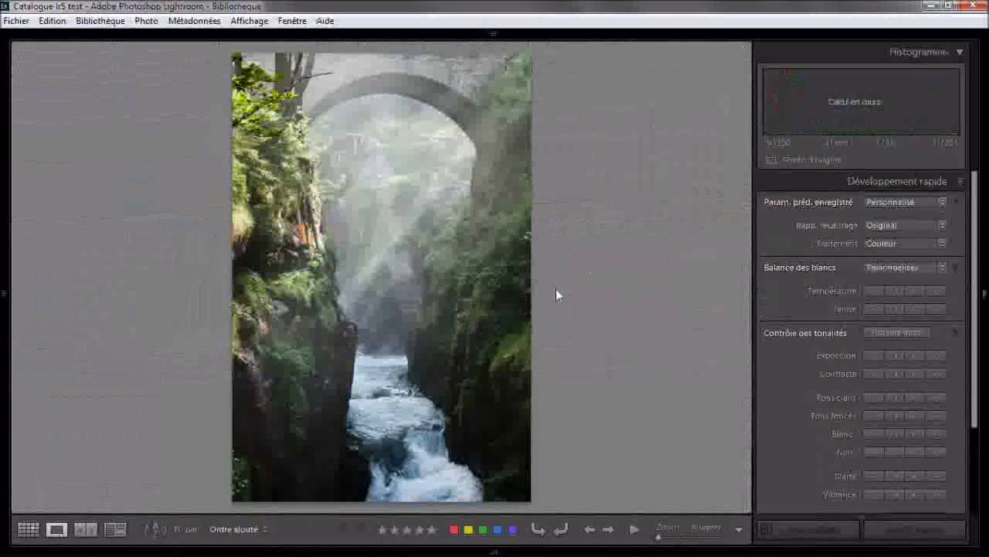
pyautogui.press('d')
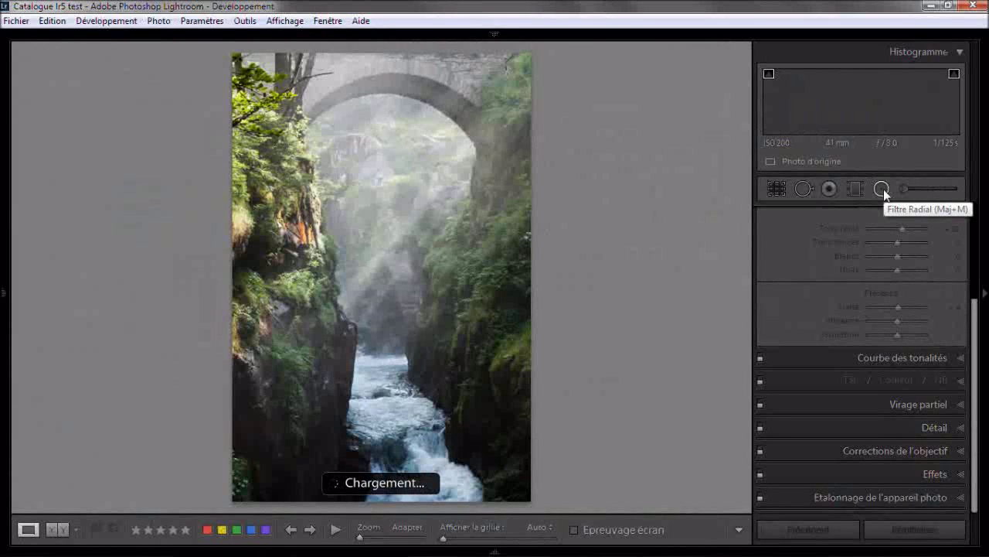
pyautogui.click(882, 190)
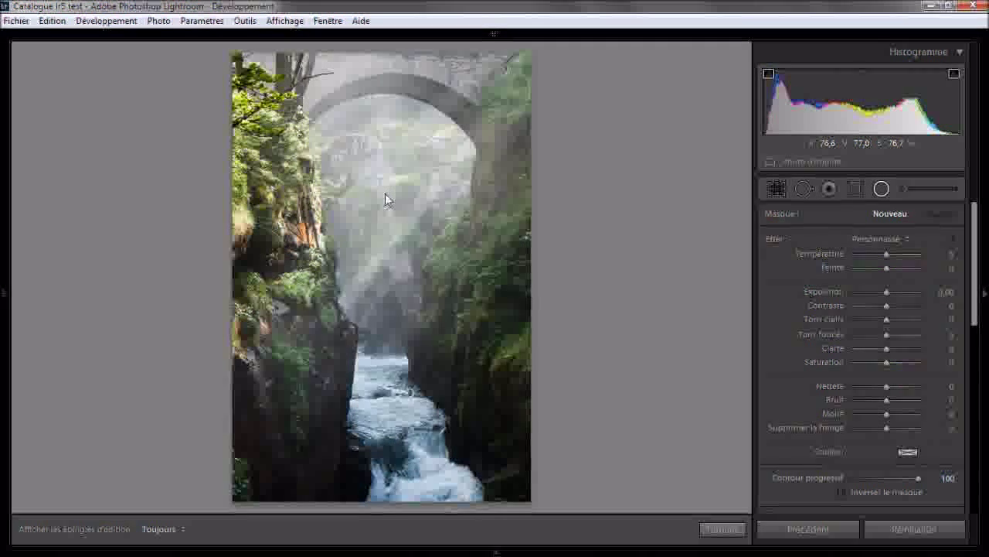
# Step: Draw a radial filter under the bridge arch with Exposure −1.52 and an inverted mask
pyautogui.moveTo(429, 208)
pyautogui.mouseDown()
pyautogui.moveTo(481, 279)
pyautogui.moveTo(495, 317)
pyautogui.moveTo(391, 320)
pyautogui.moveTo(450, 308)
pyautogui.moveTo(527, 255)
pyautogui.moveTo(530, 220)
pyautogui.moveTo(503, 254)
pyautogui.moveTo(479, 337)
pyautogui.moveTo(443, 365)
pyautogui.moveTo(495, 288)
pyautogui.moveTo(490, 320)
pyautogui.moveTo(490, 299)
pyautogui.mouseUp()
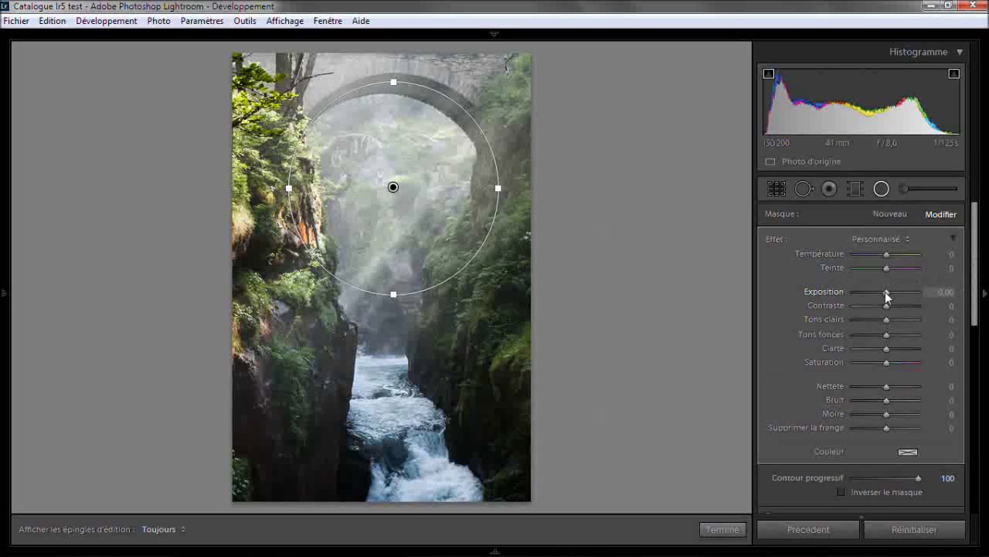
pyautogui.moveTo(885, 292); pyautogui.dragTo(873, 291)
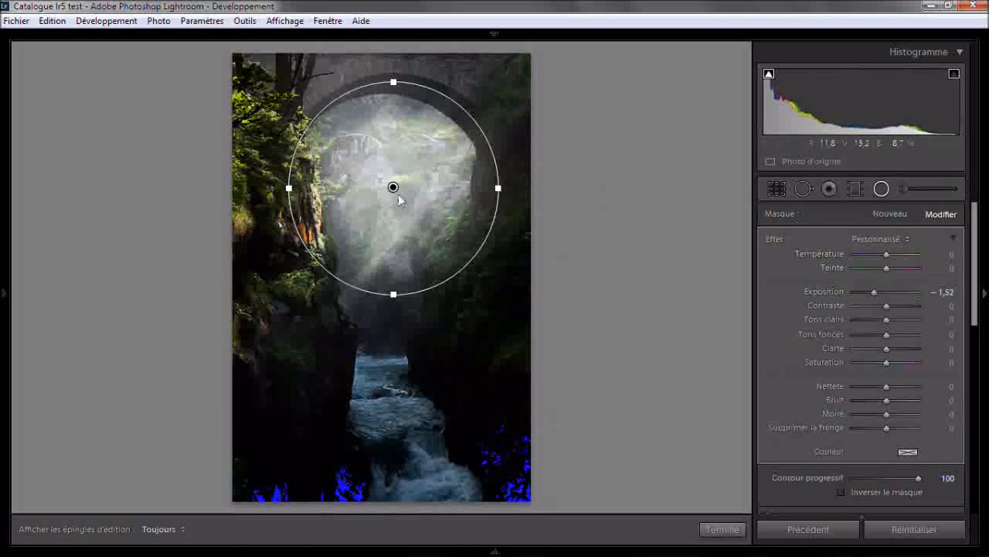
pyautogui.click(842, 491)
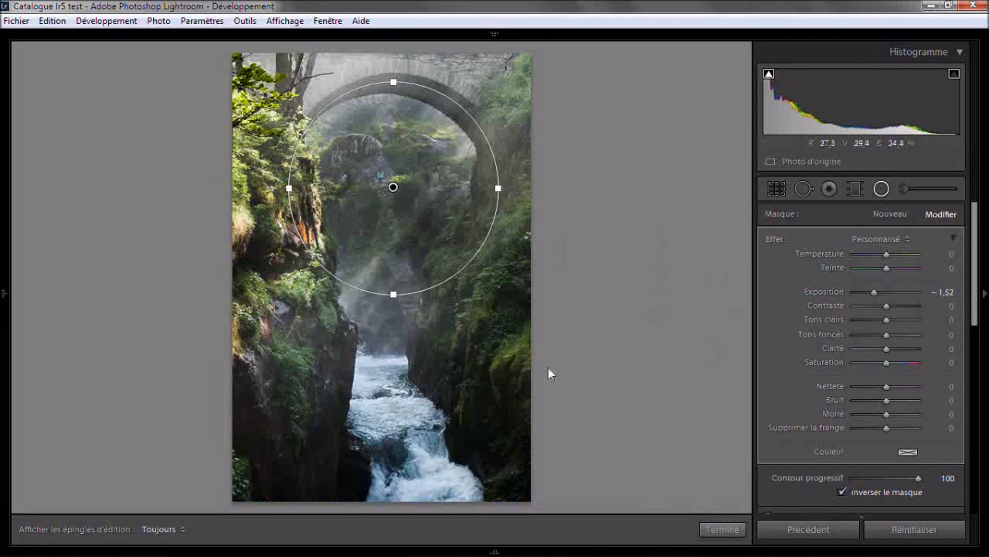
pyautogui.click(842, 492)
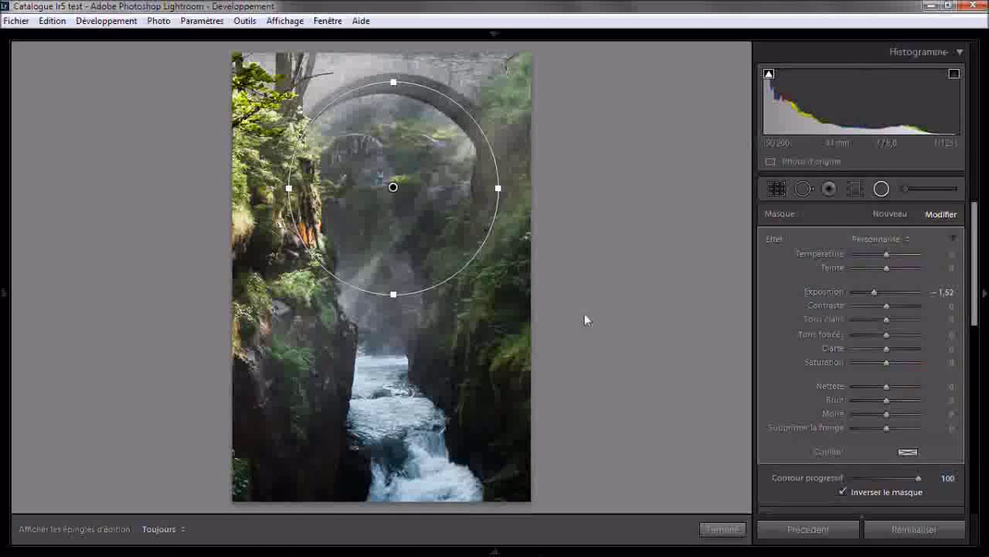
# Step: Reshape the radial filter's ellipse to frame the bridge arch and mist
pyautogui.moveTo(503, 191); pyautogui.dragTo(469, 190)
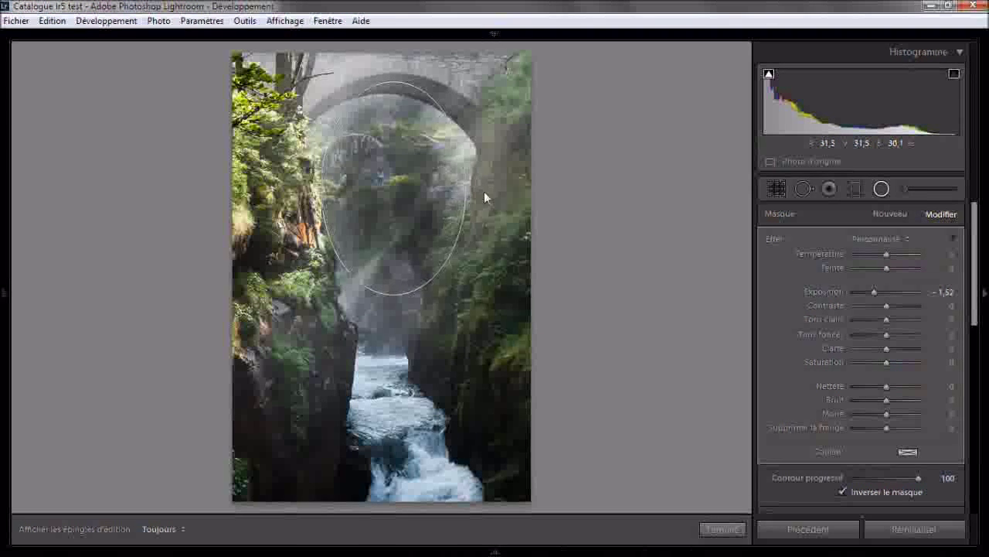
pyautogui.moveTo(469, 190)
pyautogui.mouseDown()
pyautogui.moveTo(442, 194)
pyautogui.moveTo(471, 195)
pyautogui.mouseUp()
pyautogui.press('alt')
pyautogui.moveTo(466, 190)
pyautogui.mouseDown()
pyautogui.moveTo(527, 189)
pyautogui.moveTo(449, 192)
pyautogui.moveTo(470, 192)
pyautogui.mouseUp()
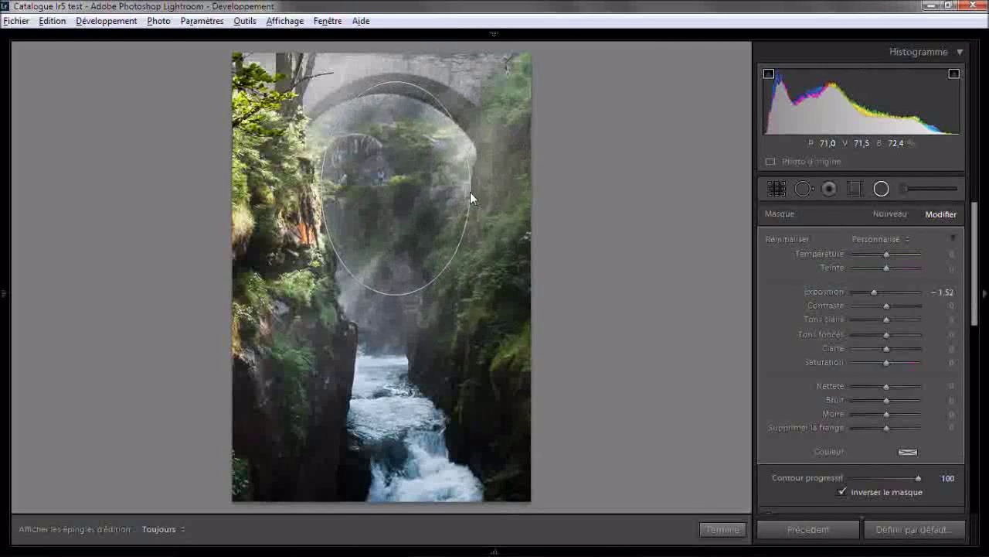
pyautogui.moveTo(398, 71)
pyautogui.mouseDown()
pyautogui.moveTo(461, 93)
pyautogui.moveTo(421, 84)
pyautogui.moveTo(332, 106)
pyautogui.moveTo(381, 88)
pyautogui.moveTo(487, 96)
pyautogui.moveTo(390, 98)
pyautogui.moveTo(338, 113)
pyautogui.mouseUp()
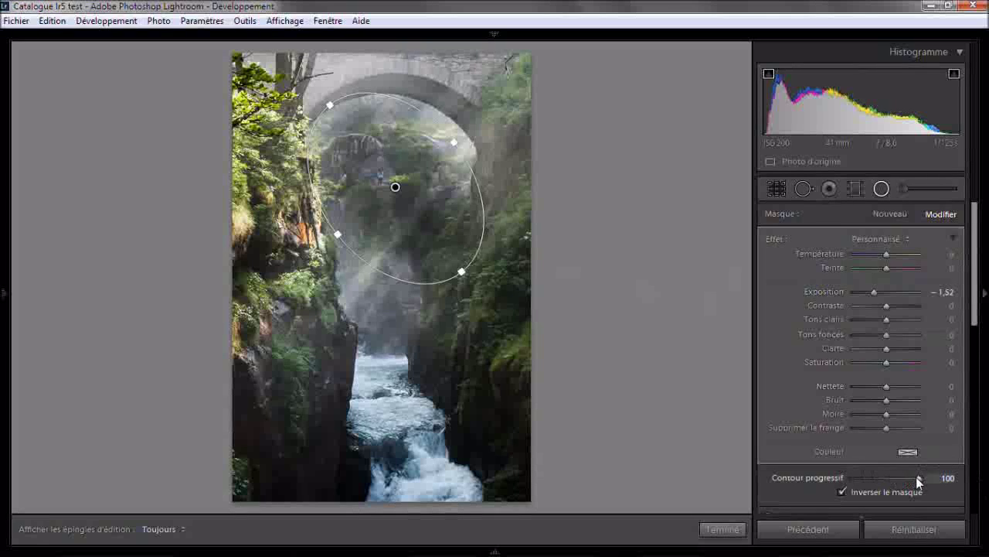
pyautogui.press('F5')
pyautogui.moveTo(919, 478)
pyautogui.mouseDown()
pyautogui.moveTo(875, 478)
pyautogui.moveTo(877, 488)
pyautogui.moveTo(890, 480)
pyautogui.mouseUp()
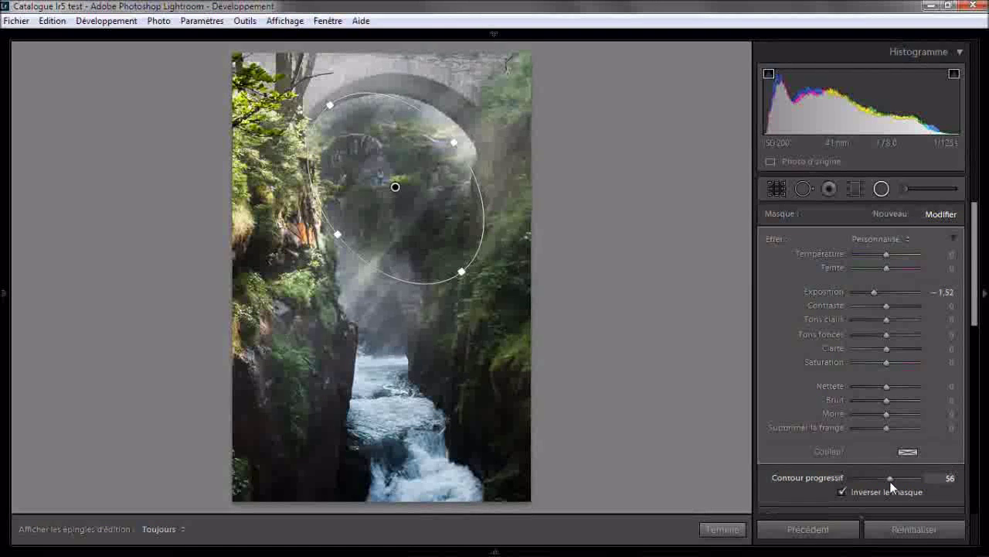
pyautogui.moveTo(890, 482); pyautogui.dragTo(924, 478)
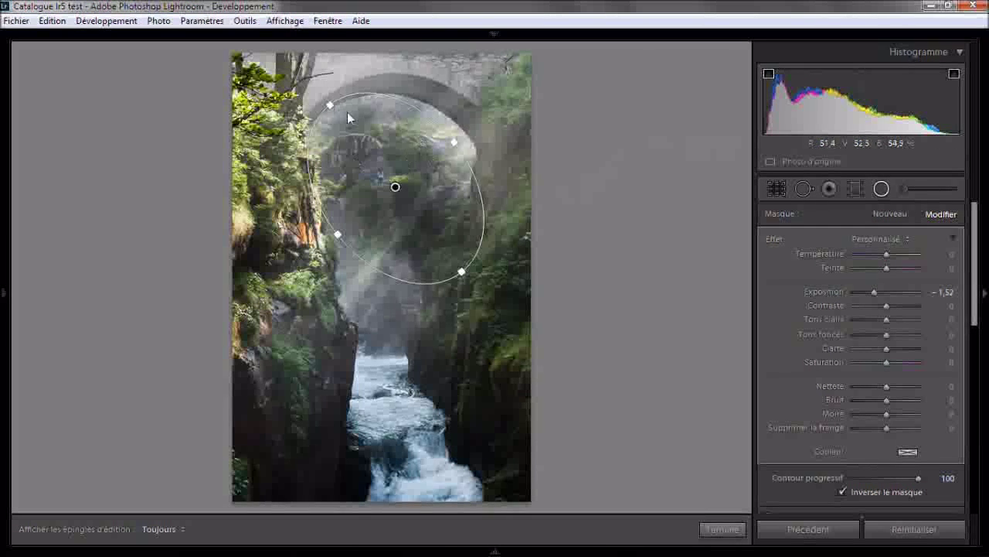
# Step: Reshape the existing darkening radial filter into a near-circle with a stretched lower edge
pyautogui.click(325, 71)
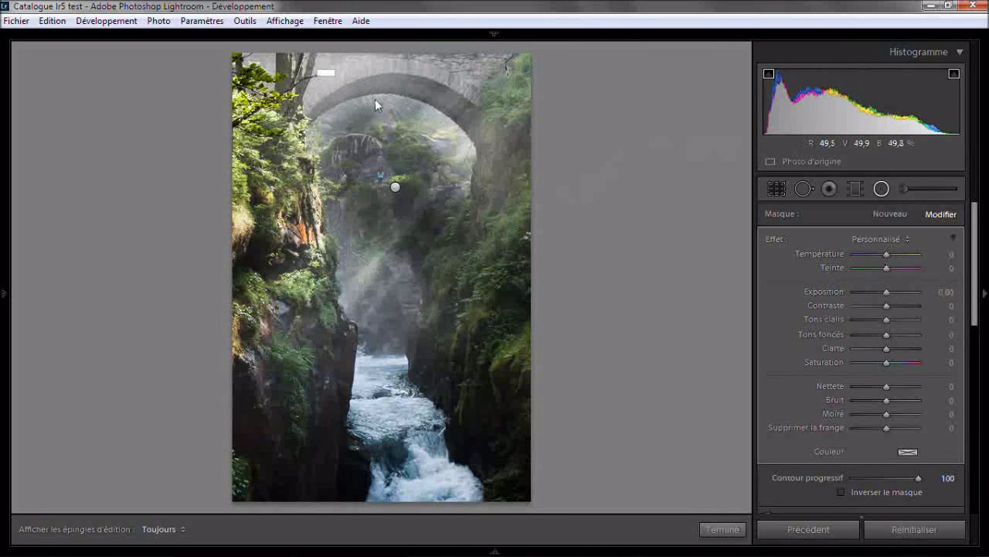
pyautogui.click(395, 186)
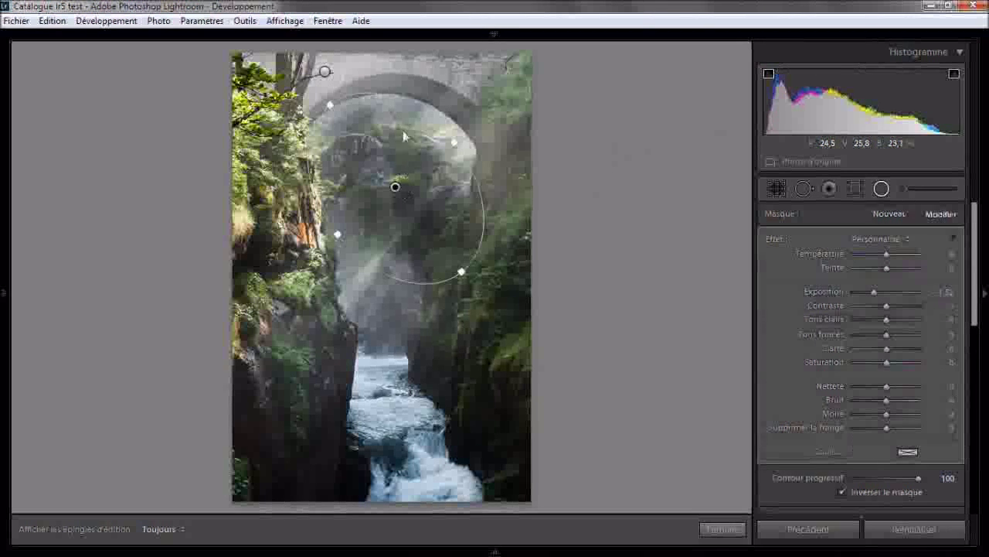
pyautogui.moveTo(328, 100); pyautogui.dragTo(384, 81)
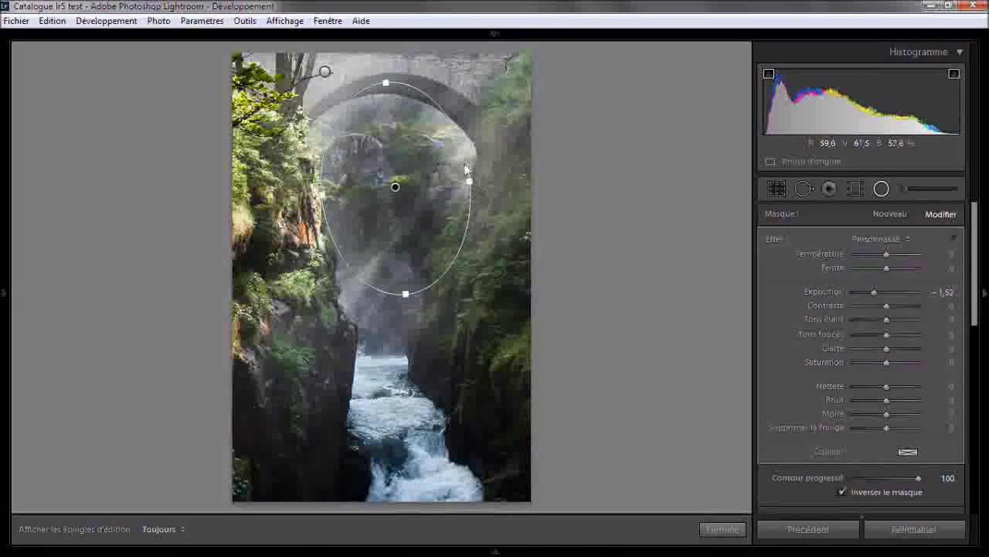
pyautogui.moveTo(469, 184); pyautogui.dragTo(493, 180)
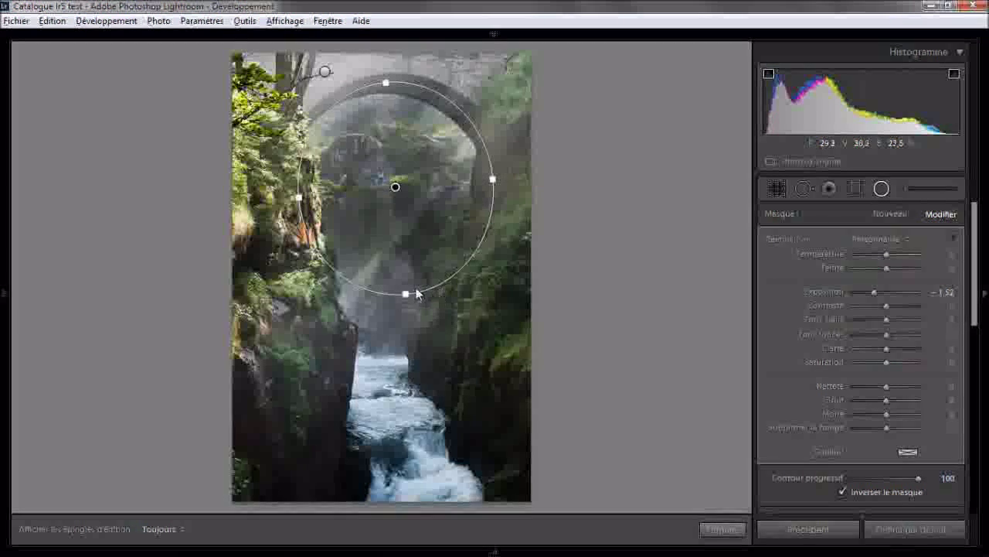
pyautogui.press('alt')
pyautogui.moveTo(406, 295)
pyautogui.mouseDown()
pyautogui.moveTo(431, 528)
pyautogui.moveTo(418, 241)
pyautogui.mouseUp()
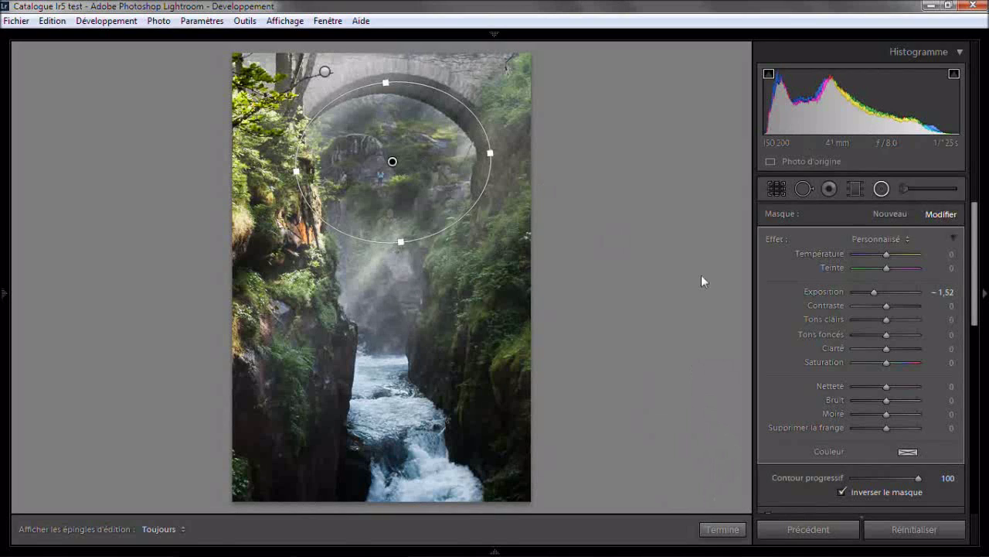
# Step: Undo the accidental deletion of the radial filter and reselect its pin
pyautogui.click(308, 187)
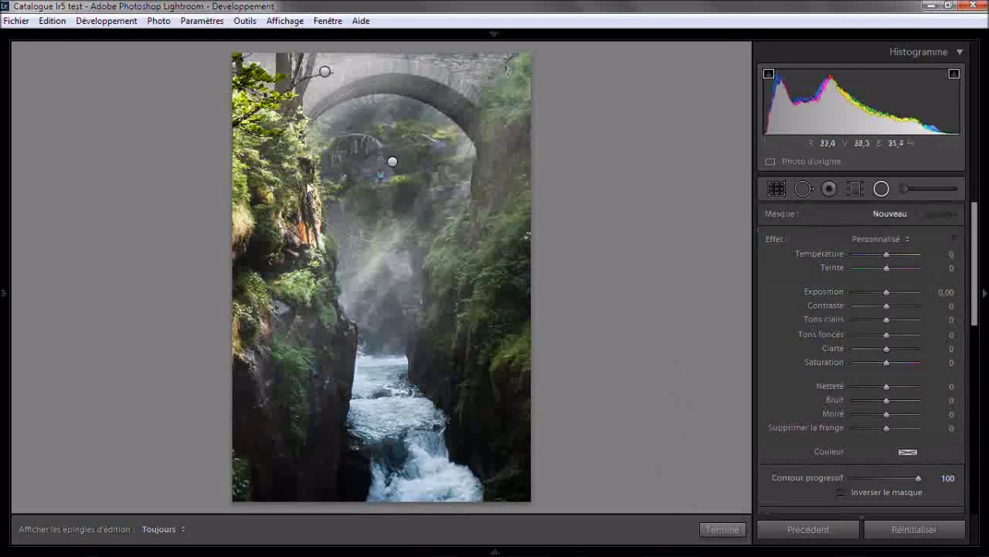
pyautogui.click(393, 164)
pyautogui.click(163, 73)
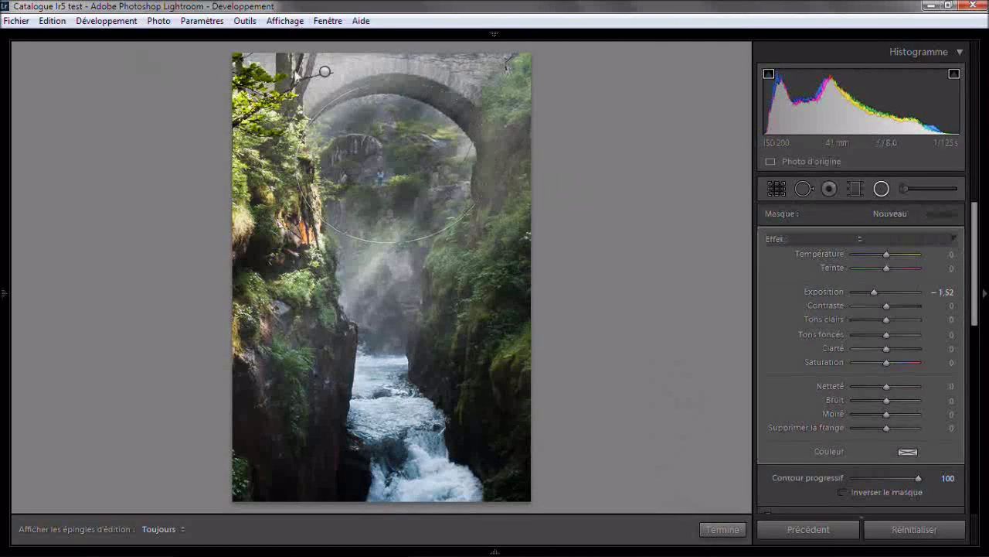
pyautogui.click(324, 74)
pyautogui.click(579, 139)
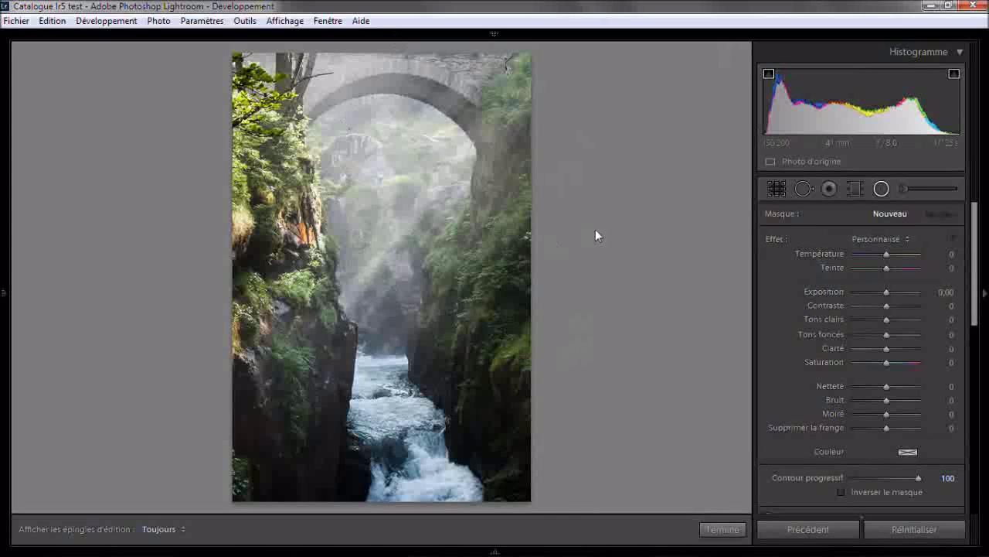
pyautogui.hotkey('ctrl', 'z')
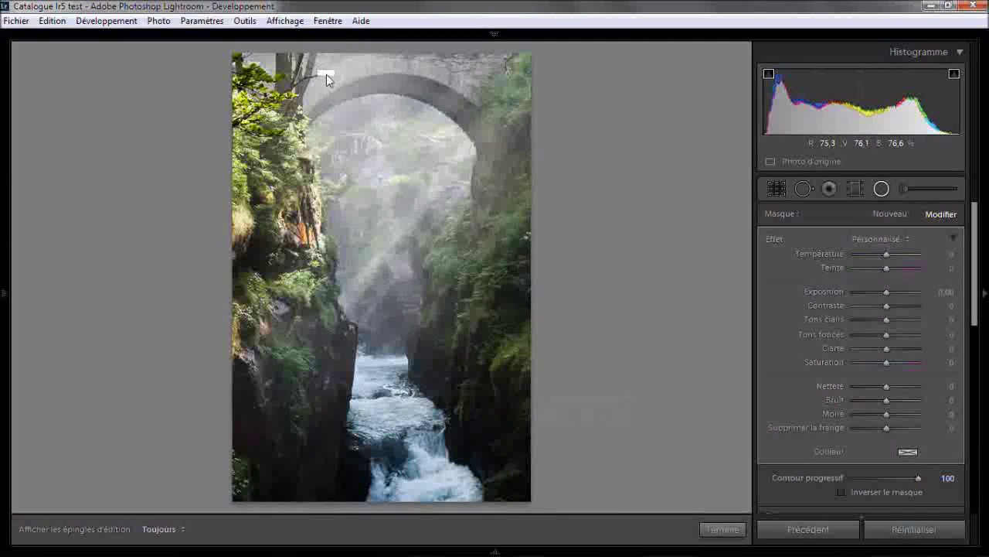
pyautogui.click(392, 161)
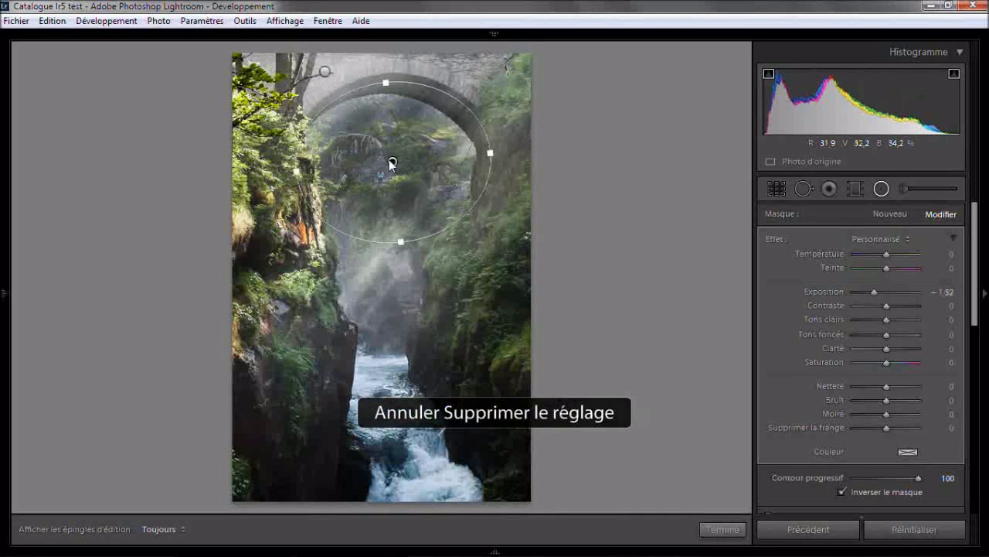
pyautogui.click(325, 72)
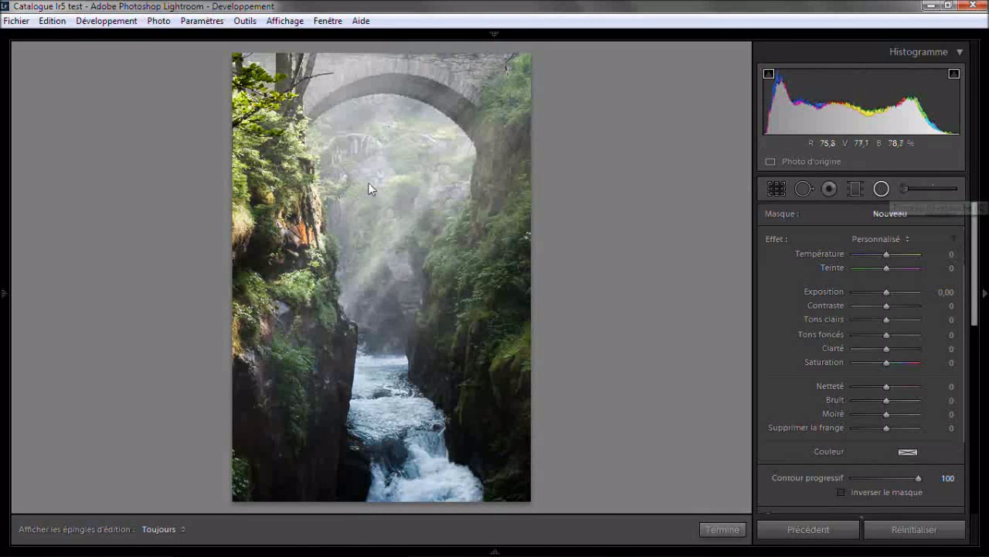
# Step: Switch off the radial filter's effect and close the tool with Terminé
pyautogui.scroll(-2, 863, 348)
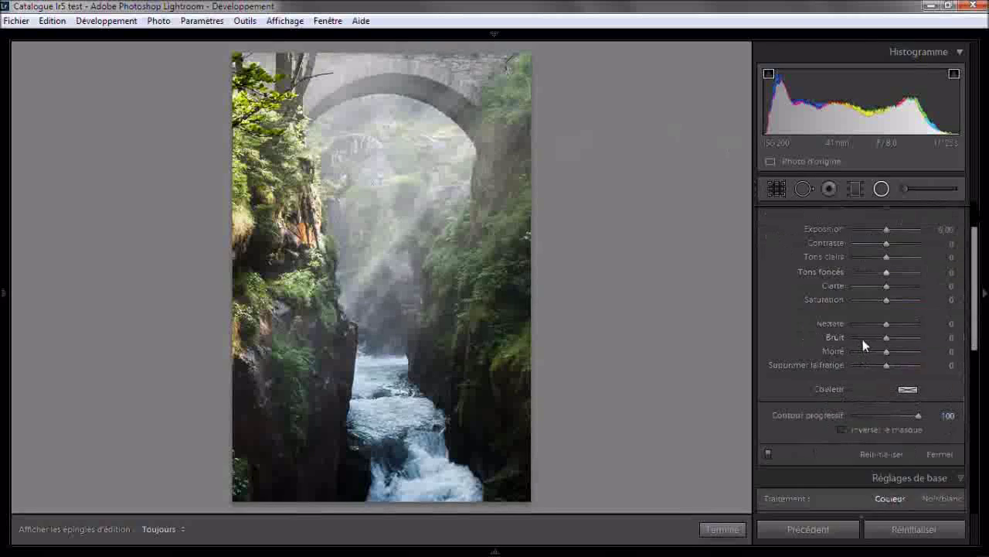
pyautogui.scroll(-2, 850, 363)
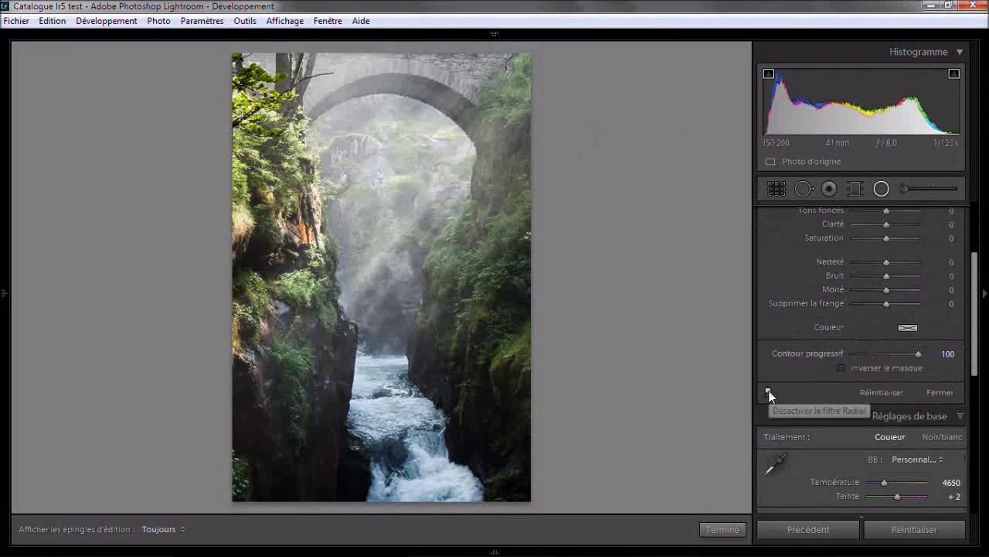
pyautogui.click(769, 393)
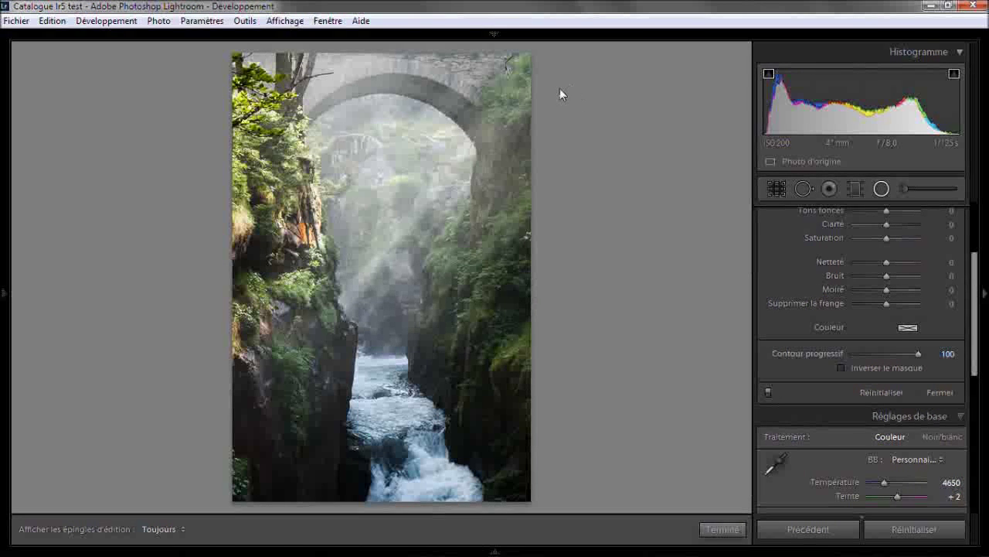
pyautogui.click(723, 530)
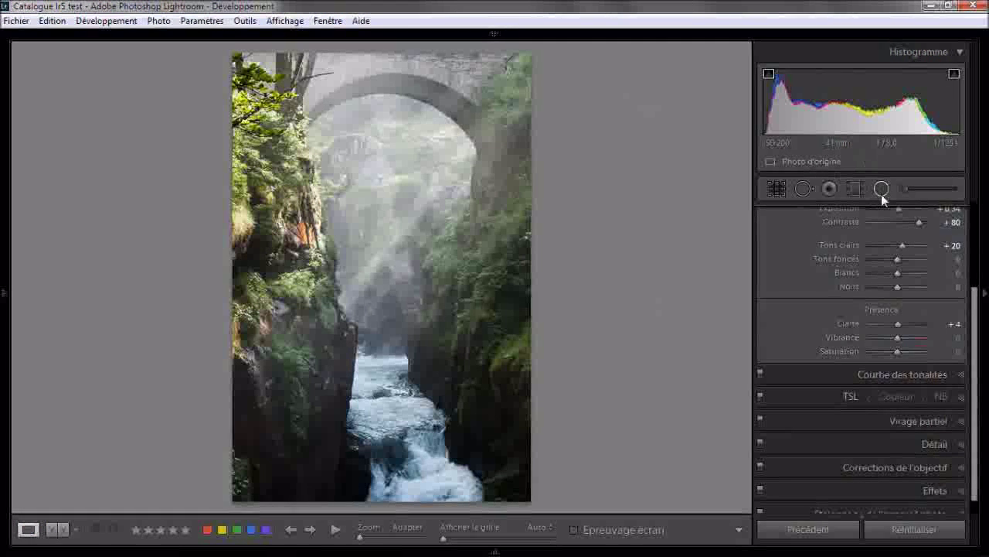
# Step: Expand the Corrections de l'objectif panel for the bridge photo
pyautogui.scroll(3, 940, 368)
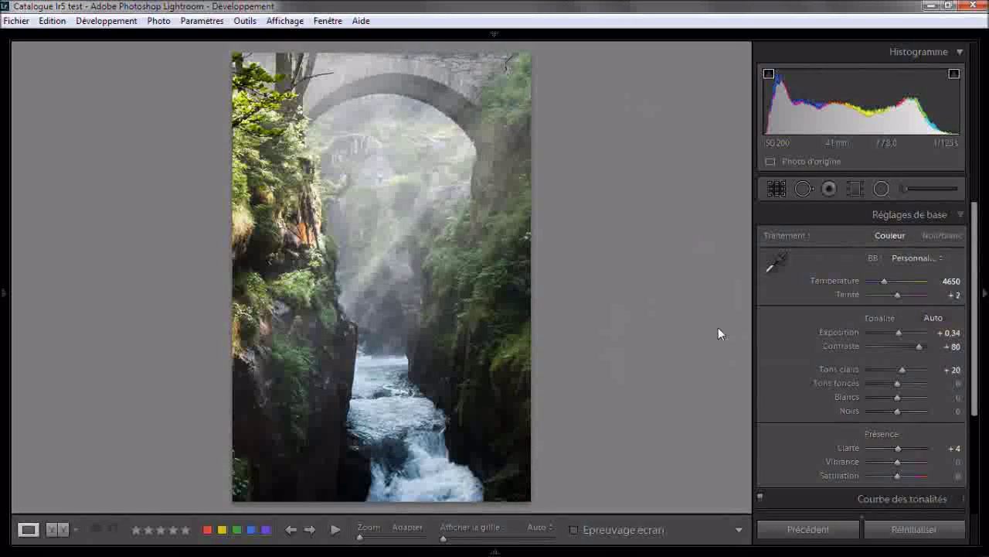
pyautogui.scroll(-1, 877, 283)
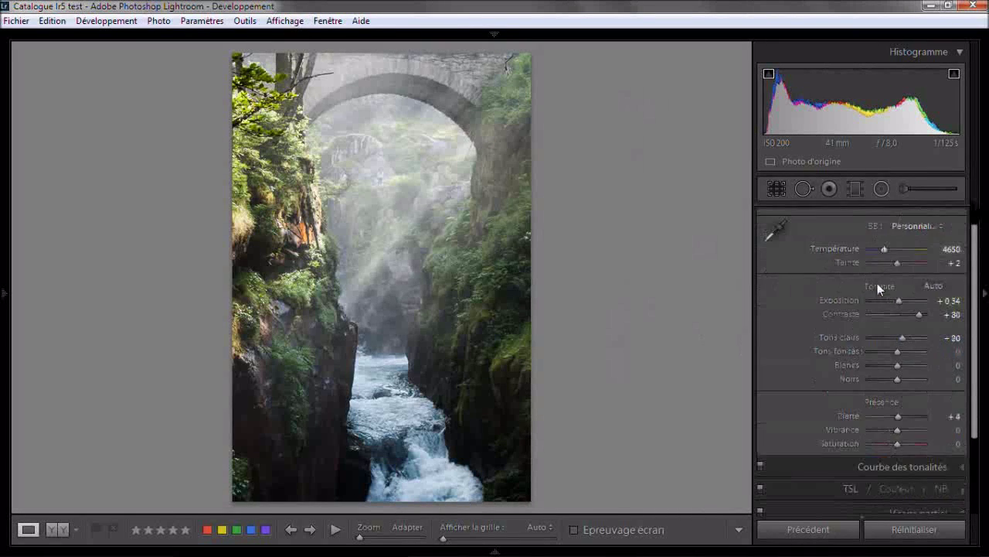
pyautogui.scroll(-3, 808, 343)
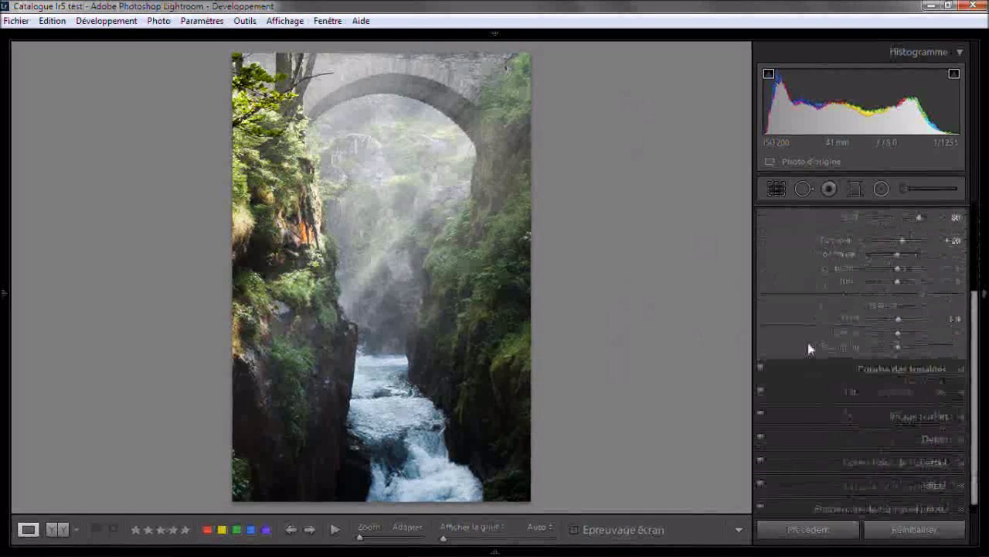
pyautogui.click(906, 451)
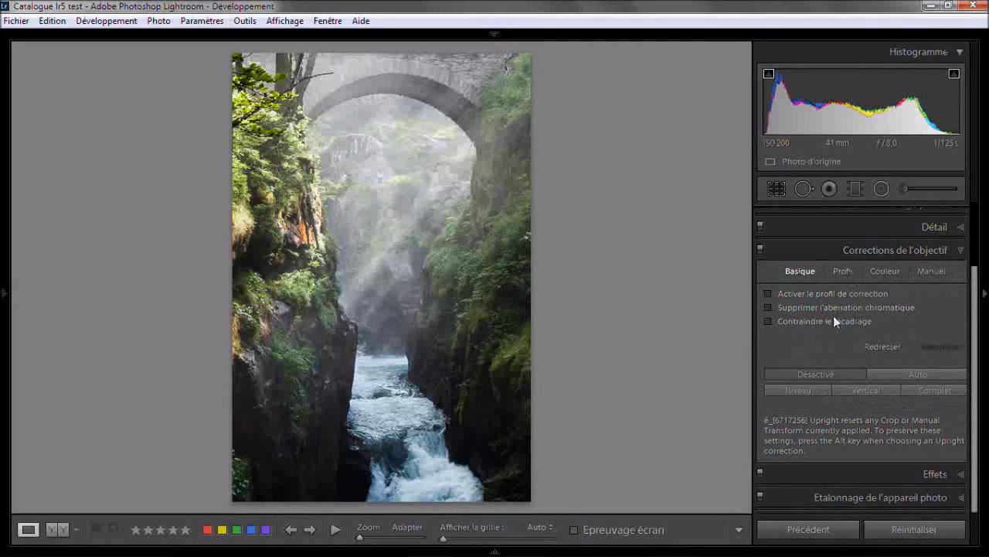
# Step: Enable lens profile correction and choose Tamron as the lens brand
pyautogui.click(843, 272)
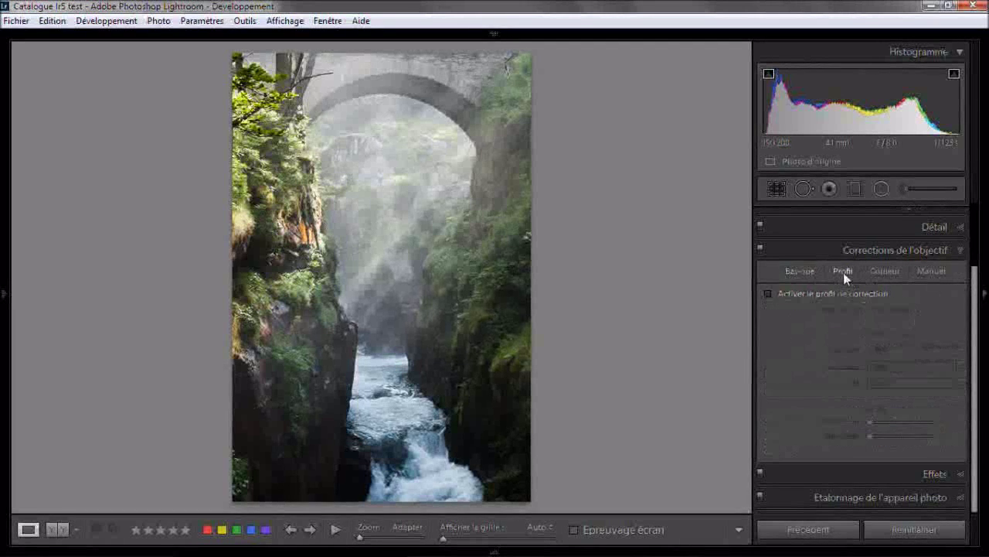
pyautogui.click(931, 272)
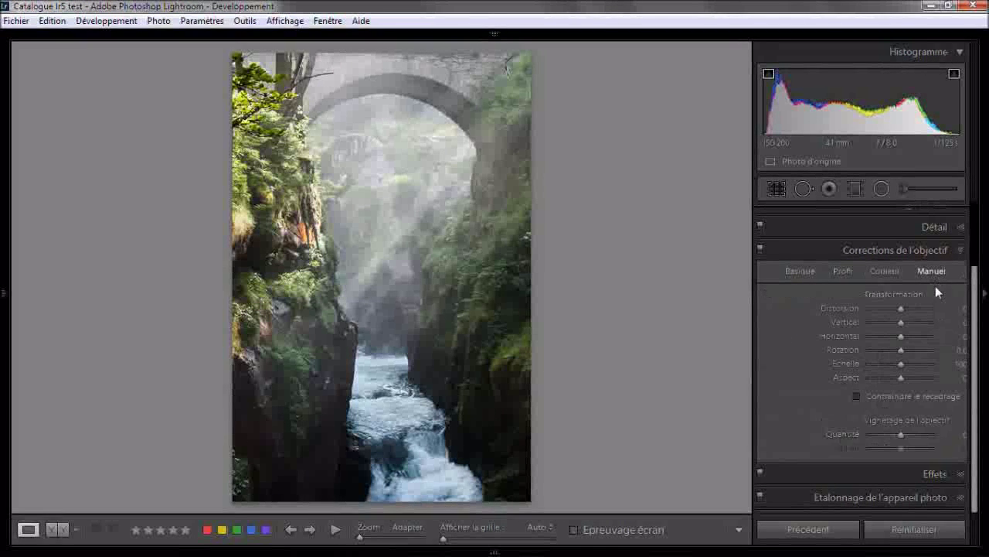
pyautogui.click(839, 270)
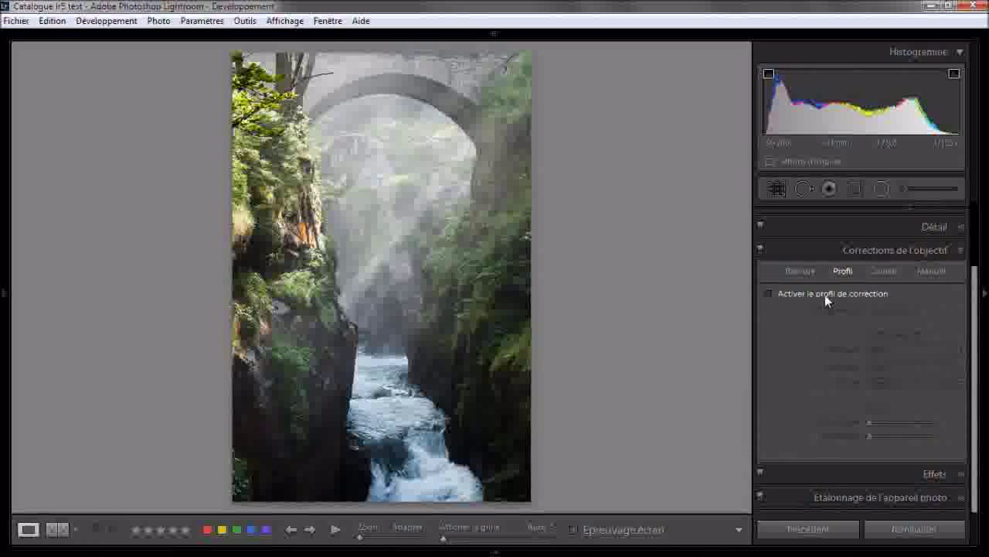
pyautogui.click(768, 294)
pyautogui.click(883, 350)
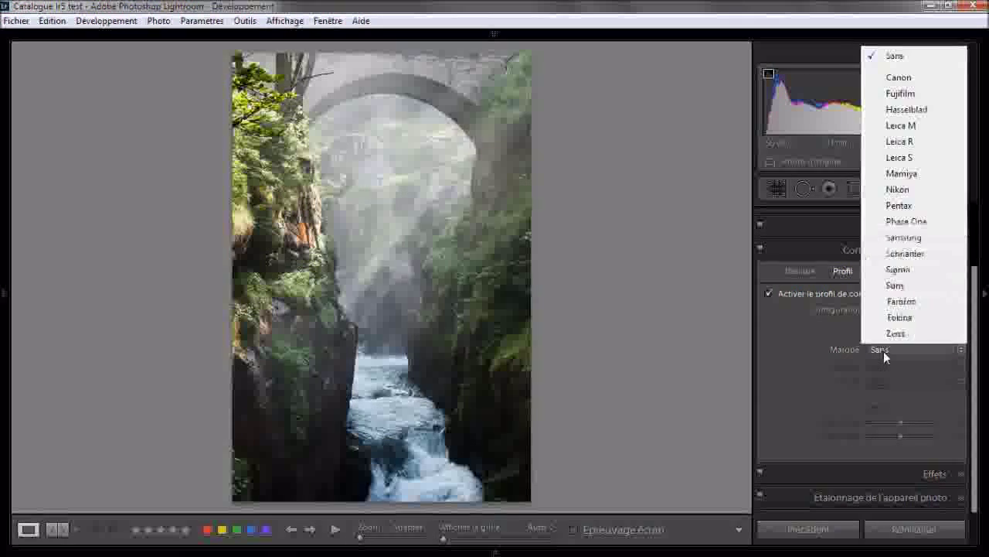
pyautogui.click(916, 306)
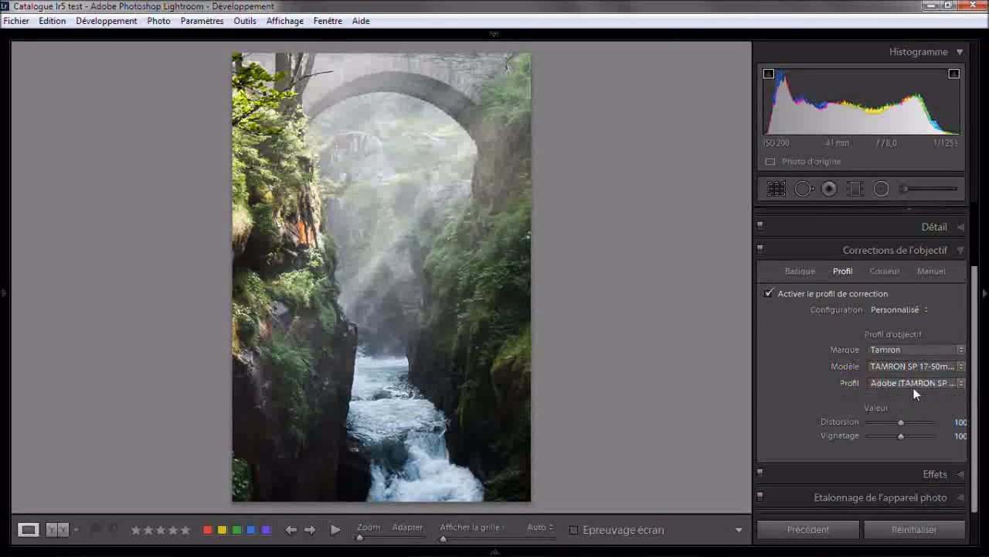
# Step: Keep the Tamron profile, adjust its Distortion amount, and show the Manuel transformation sliders
pyautogui.click(906, 351)
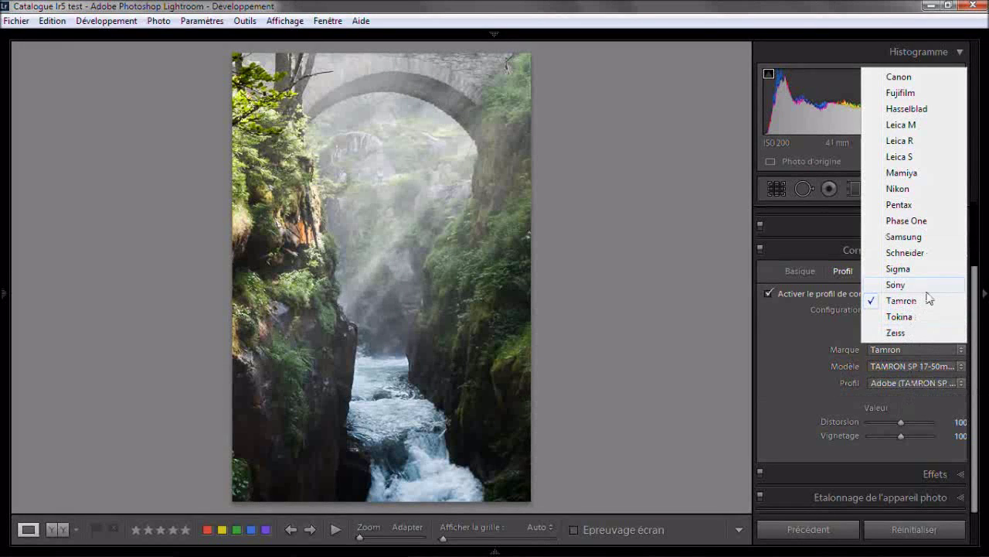
pyautogui.click(800, 376)
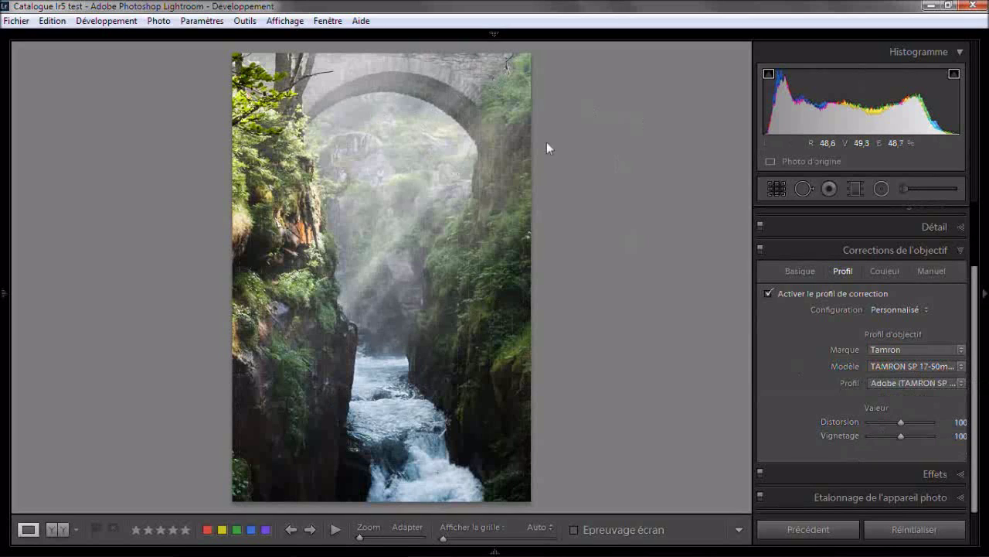
pyautogui.click(899, 420)
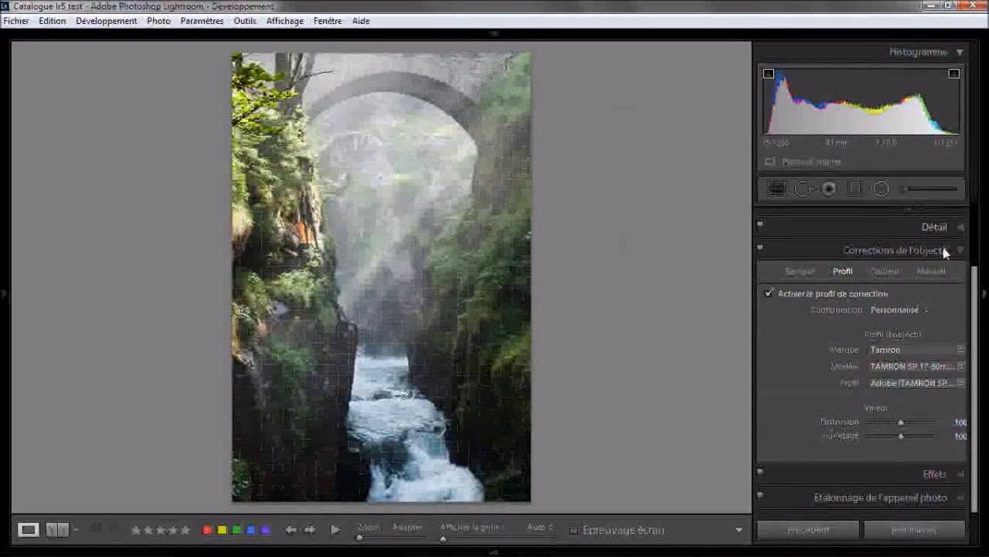
pyautogui.click(939, 269)
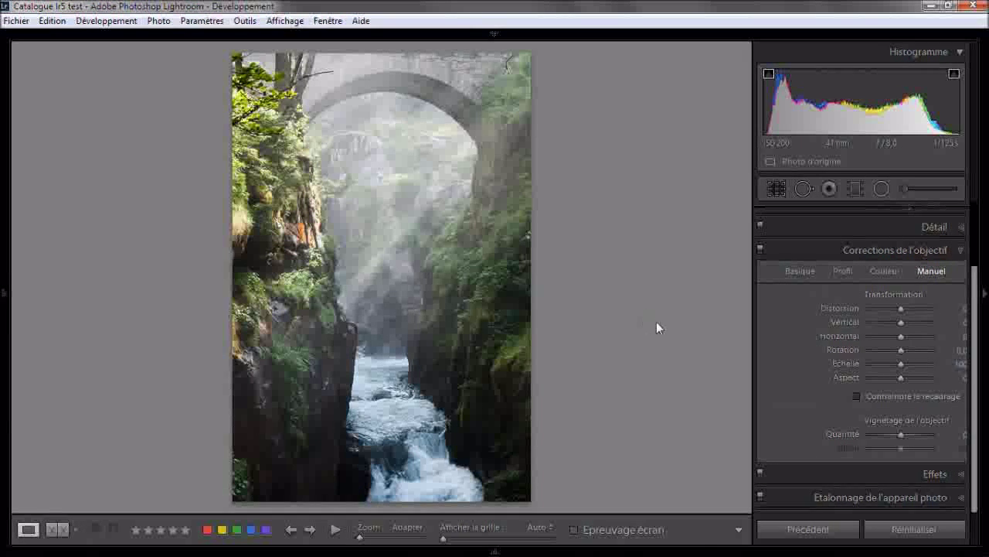
# Step: Select the last cathedral cloister thumbnail, view it in Loupe, and open it in Develop
pyautogui.press('g')
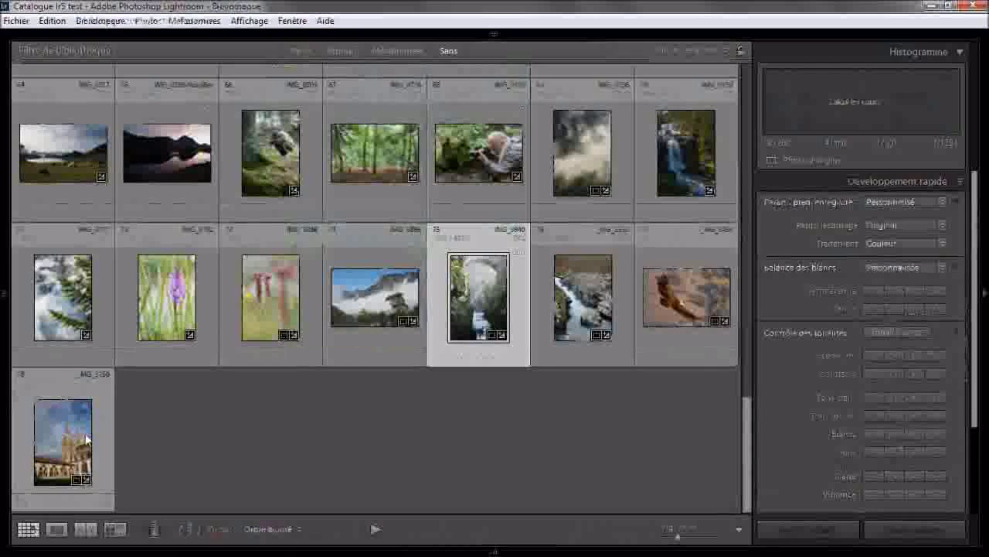
pyautogui.click(61, 440)
pyautogui.press('e')
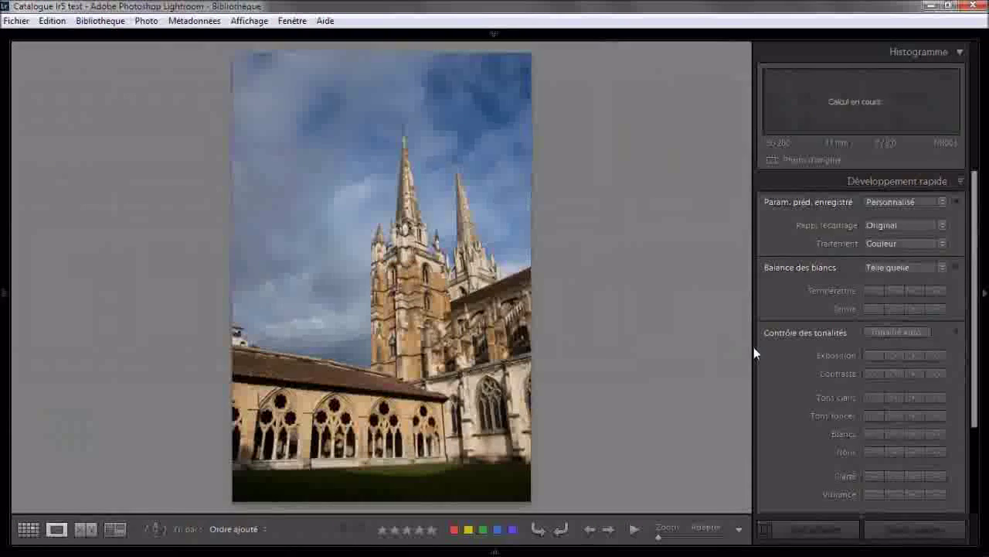
pyautogui.press('g')
pyautogui.press('e')
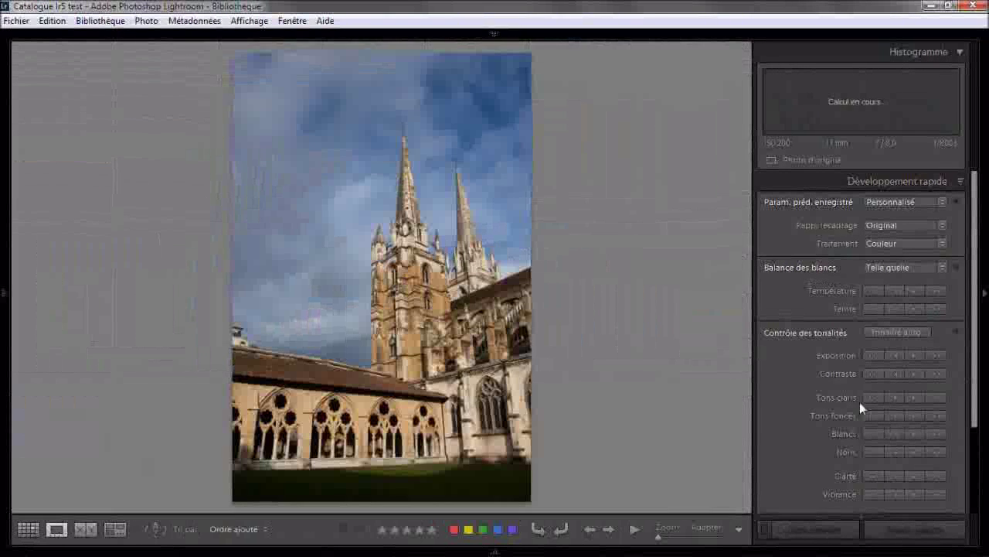
pyautogui.press('d')
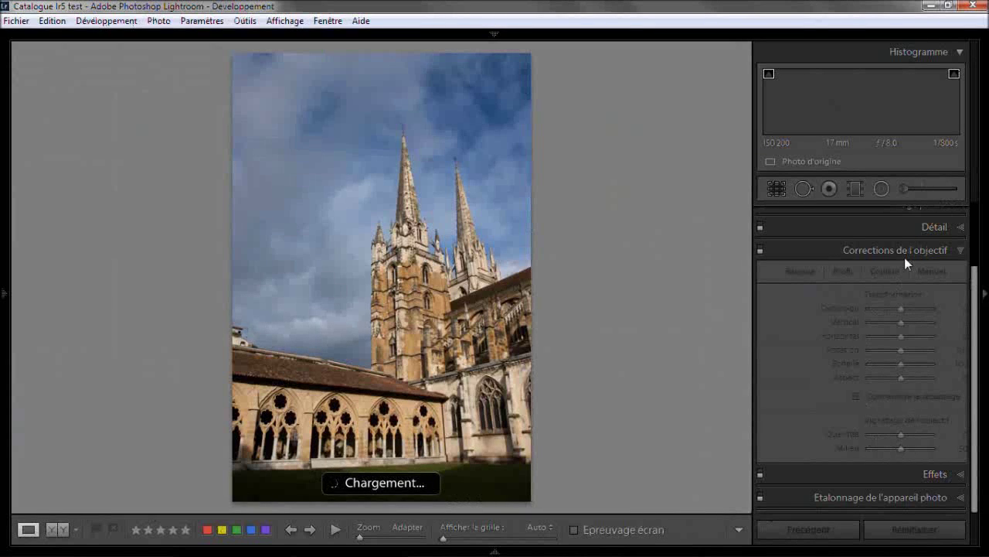
# Step: Explore the Basique lens corrections: enable profile correction and browse the lens brand list unchanged
pyautogui.click(801, 272)
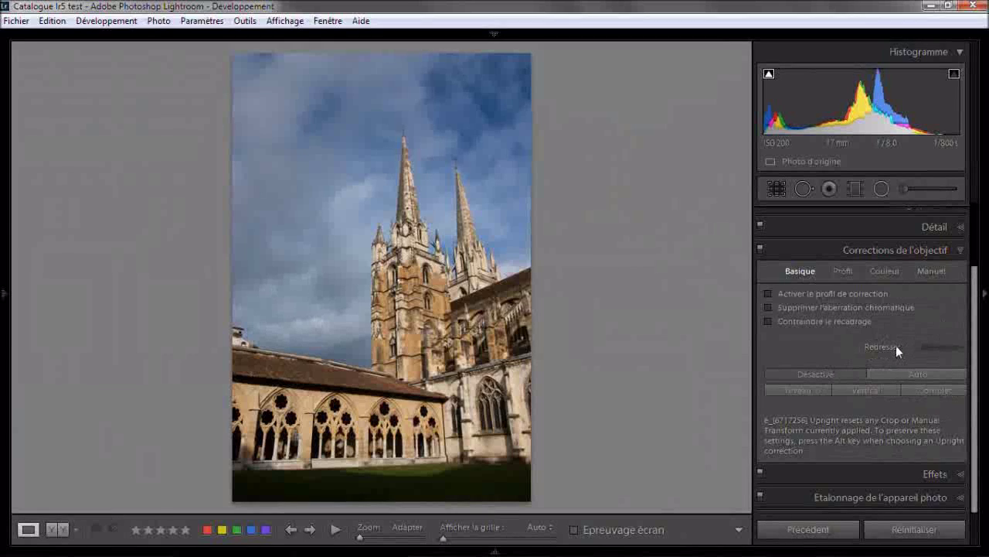
pyautogui.press('alt')
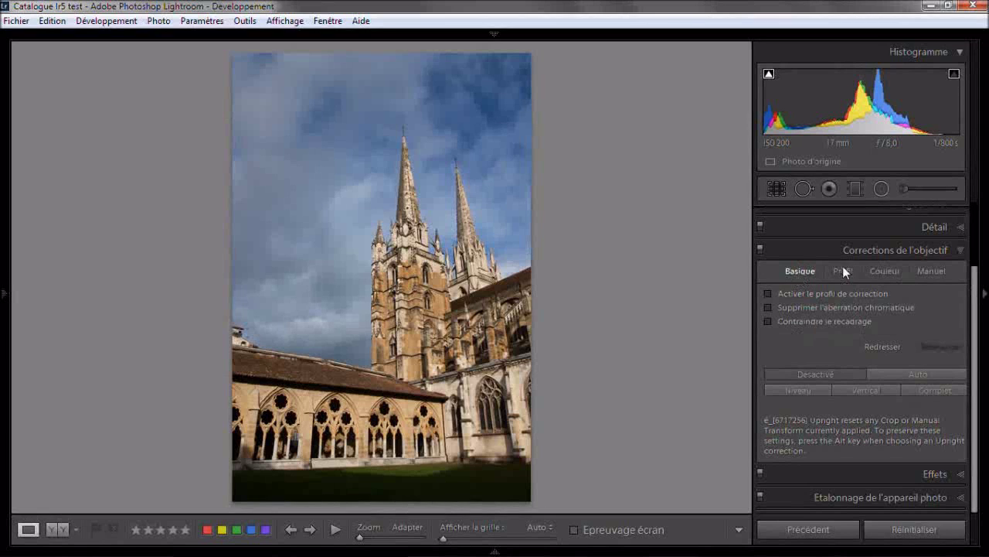
pyautogui.click(885, 271)
pyautogui.click(794, 272)
pyautogui.click(769, 293)
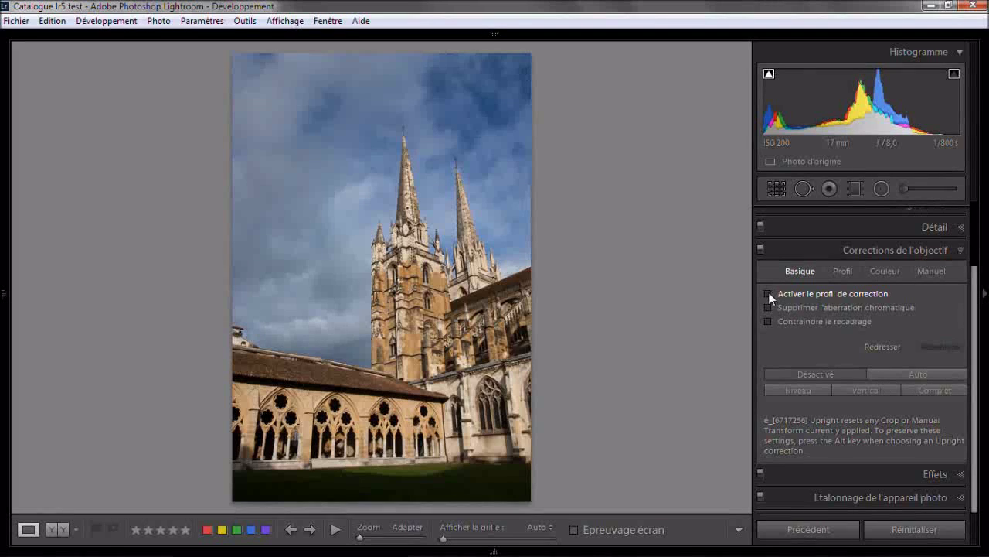
pyautogui.click(850, 272)
pyautogui.click(901, 348)
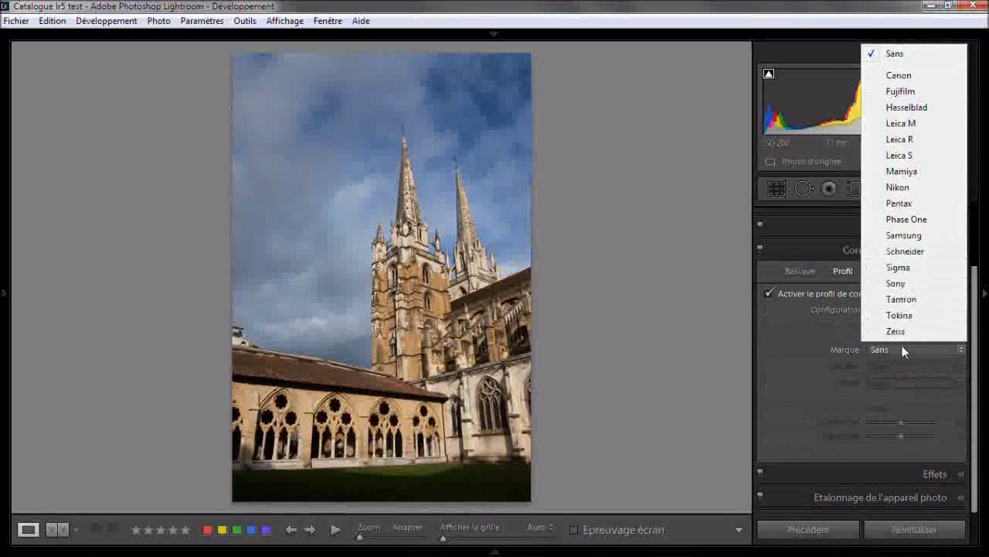
pyautogui.click(902, 345)
pyautogui.click(799, 271)
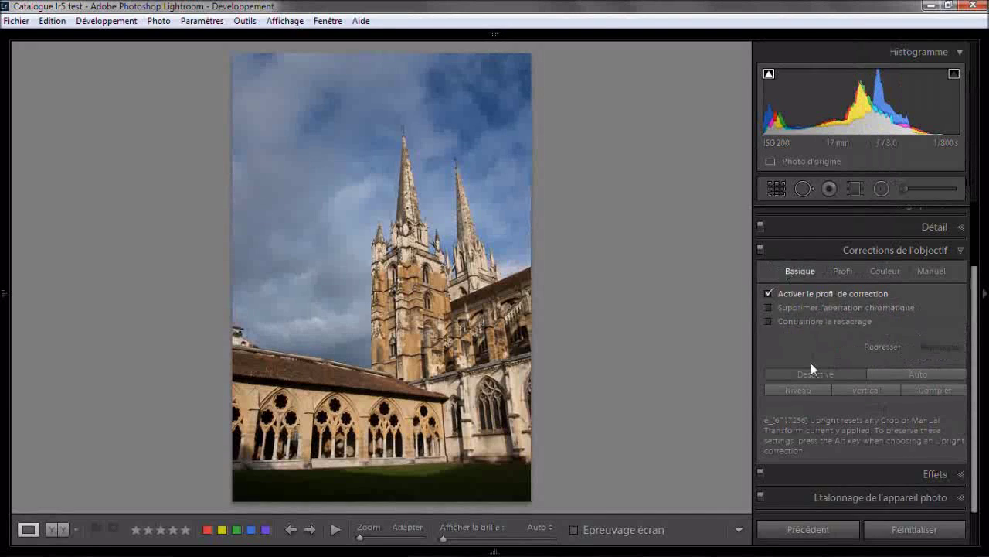
# Step: Turn profile correction off, toggle chromatic aberration, tick Contraindre le recadrage, and show the crop overlay
pyautogui.click(769, 293)
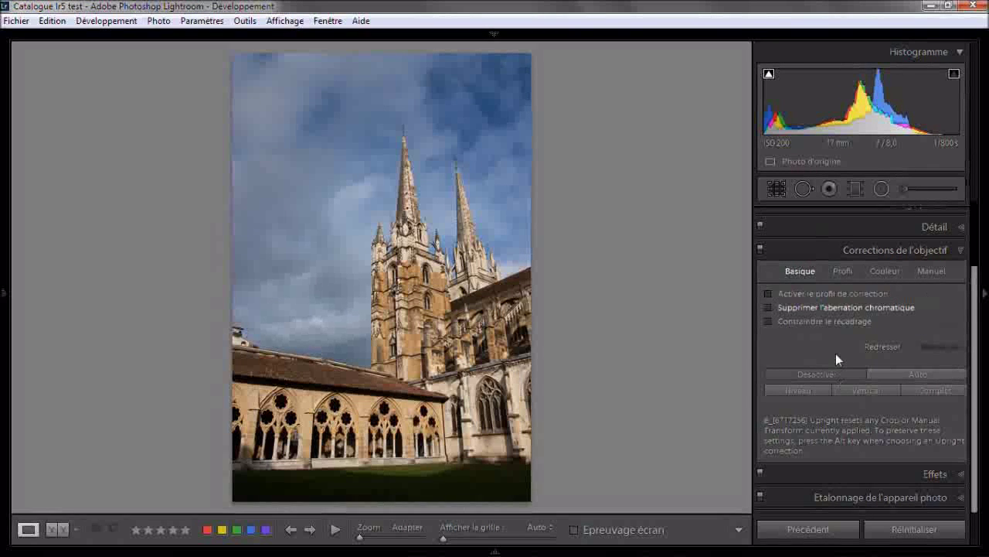
pyautogui.click(767, 308)
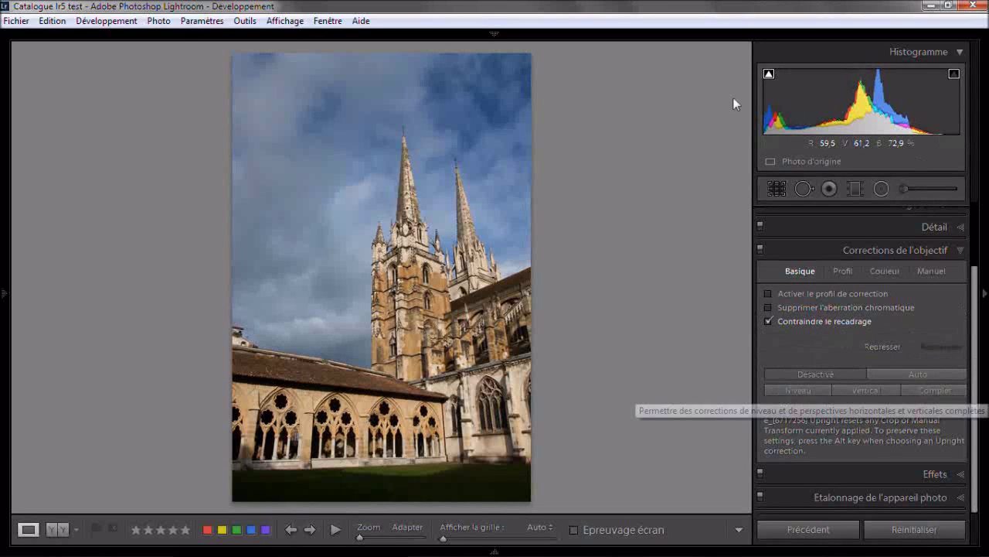
pyautogui.click(799, 388)
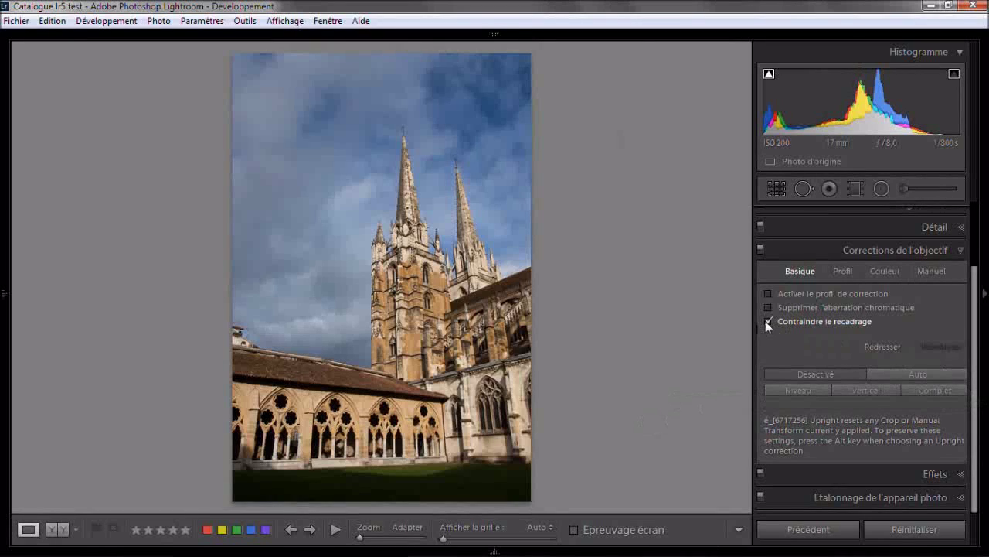
pyautogui.press('r')
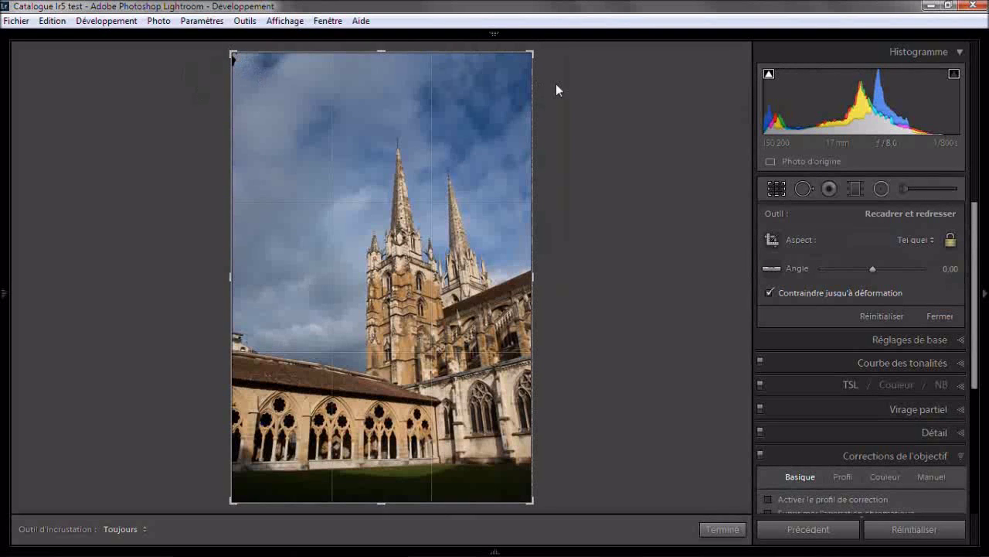
# Step: Close the crop overlay and apply Auto Upright correction to straighten the cathedral spires
pyautogui.press('r')
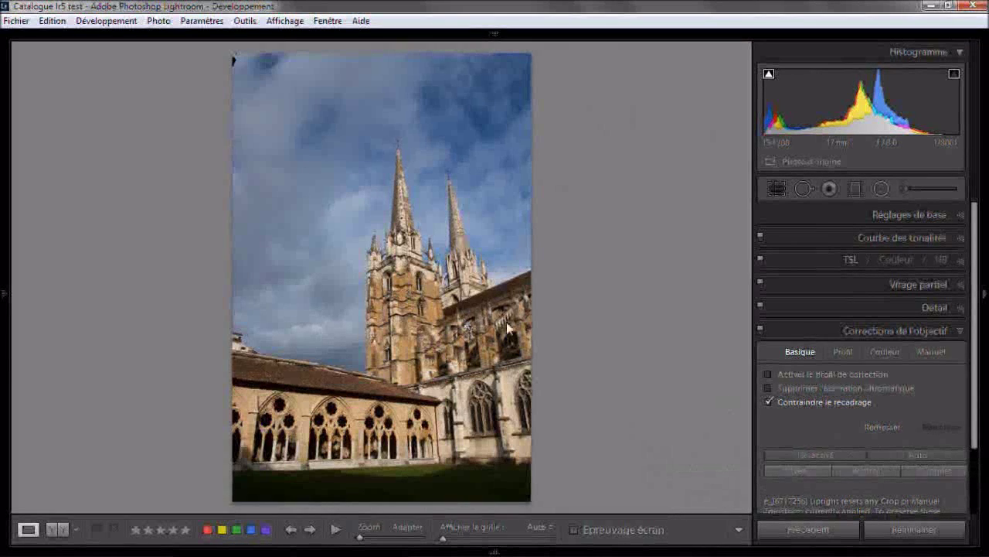
pyautogui.click(896, 453)
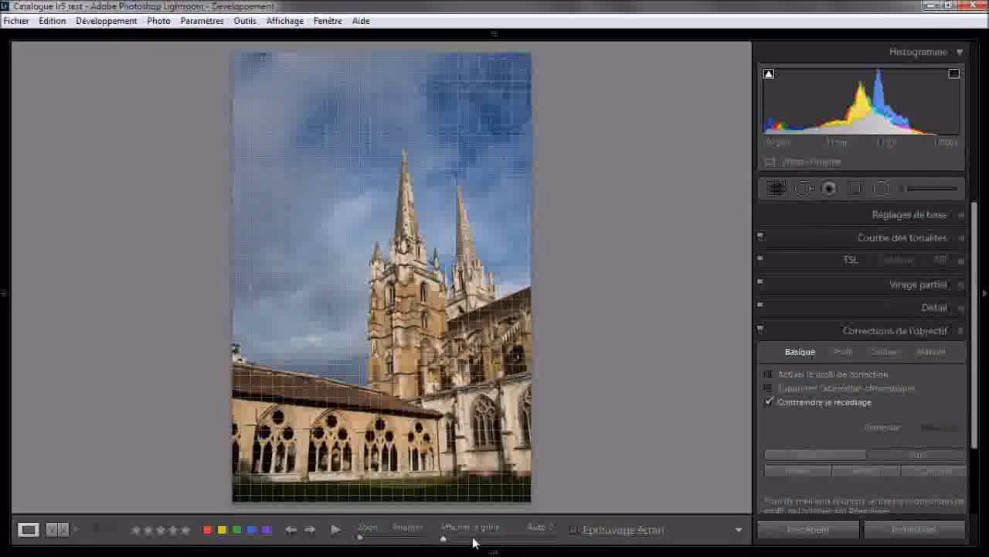
# Step: Set the grid overlay to Toujours, with Taille 31 and Opacité 31
pyautogui.click(536, 529)
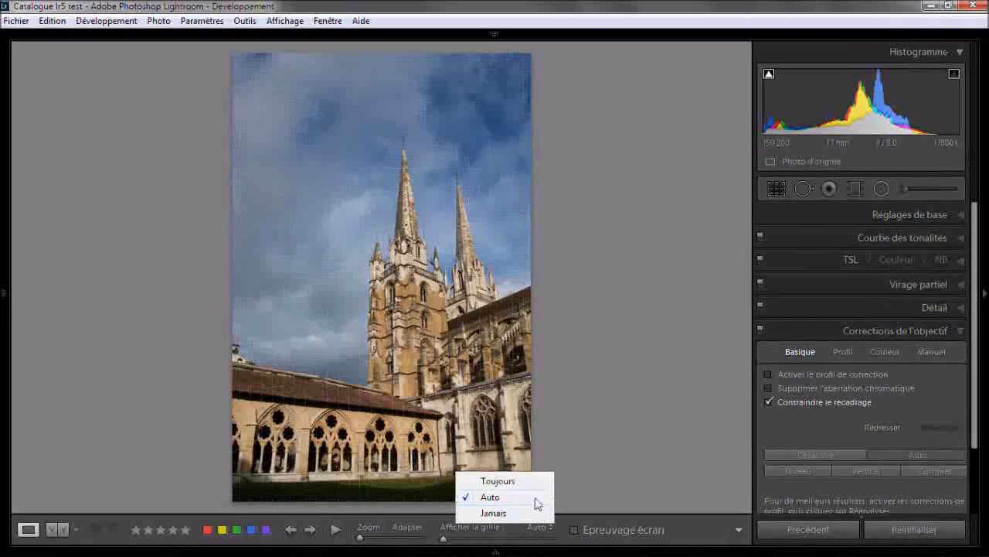
pyautogui.click(533, 480)
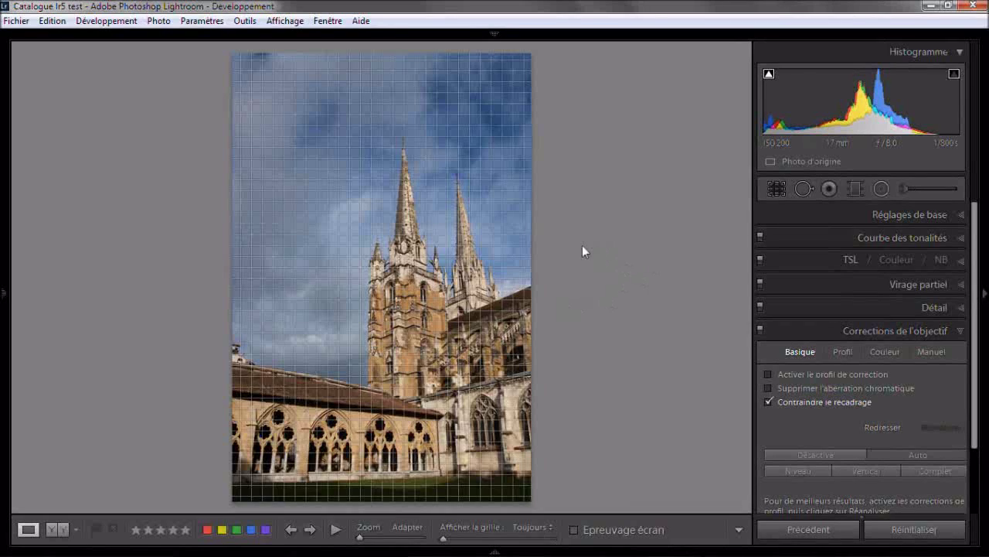
pyautogui.press('ctrl')
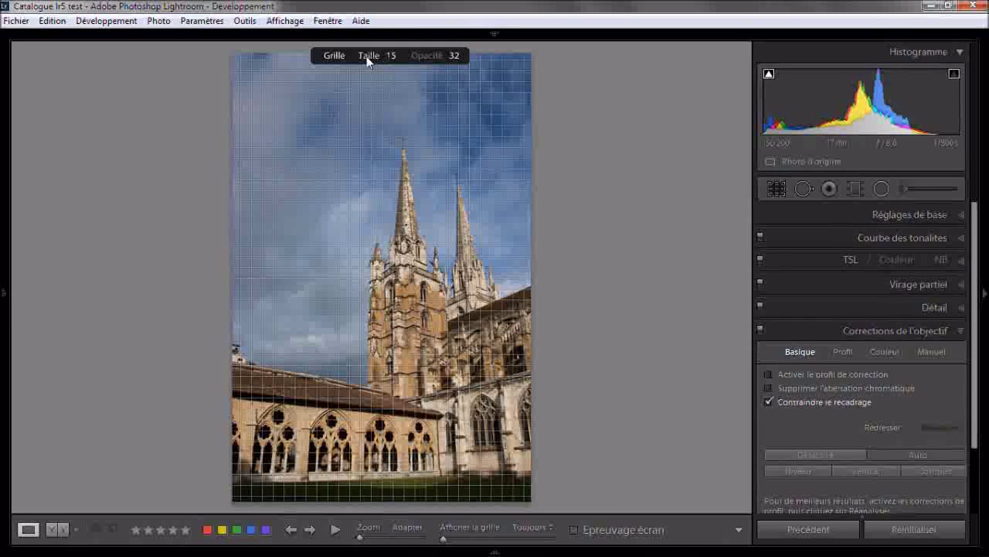
pyautogui.moveTo(368, 61)
pyautogui.mouseDown()
pyautogui.moveTo(400, 68)
pyautogui.moveTo(370, 76)
pyautogui.mouseUp()
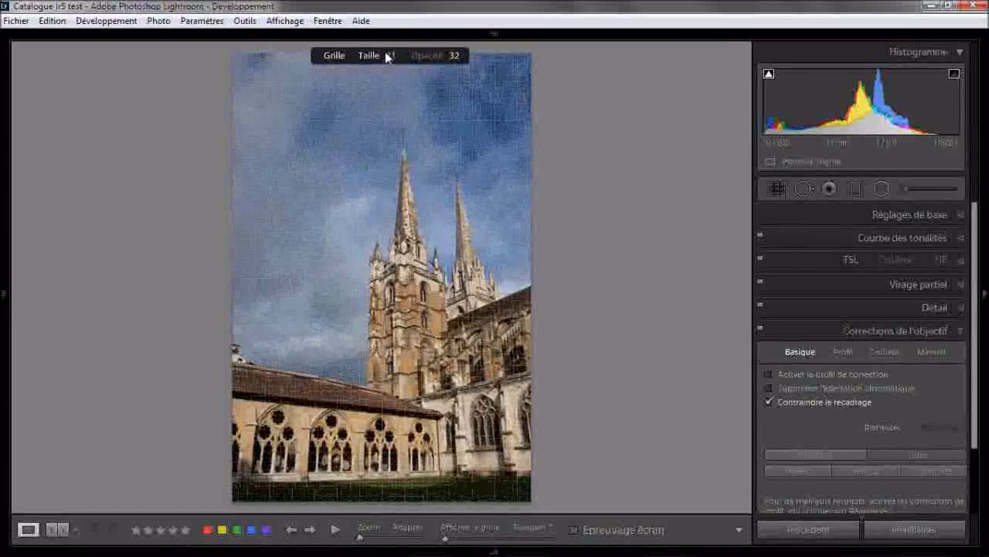
pyautogui.moveTo(441, 70)
pyautogui.mouseDown()
pyautogui.moveTo(589, 75)
pyautogui.moveTo(694, 92)
pyautogui.moveTo(442, 99)
pyautogui.moveTo(418, 90)
pyautogui.moveTo(442, 59)
pyautogui.mouseUp()
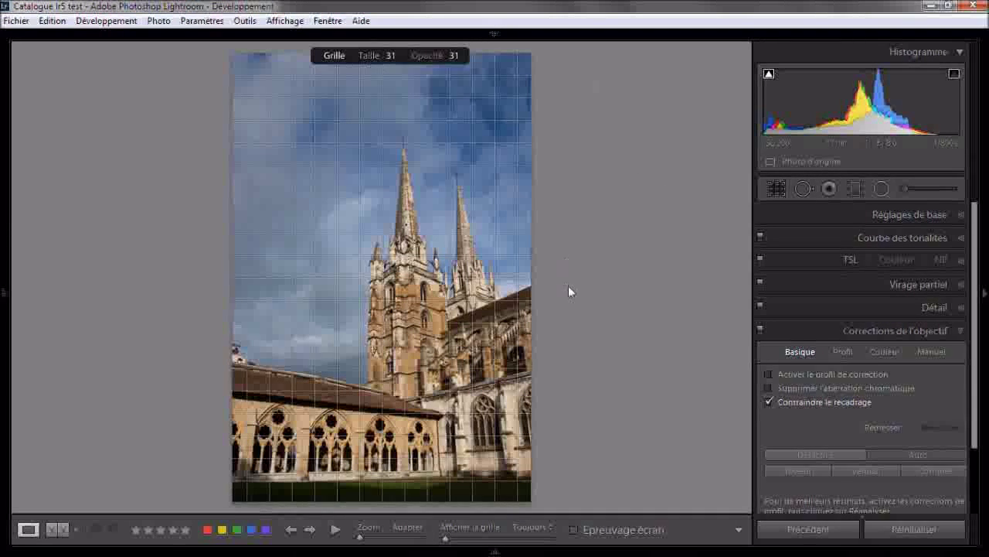
pyautogui.click(540, 527)
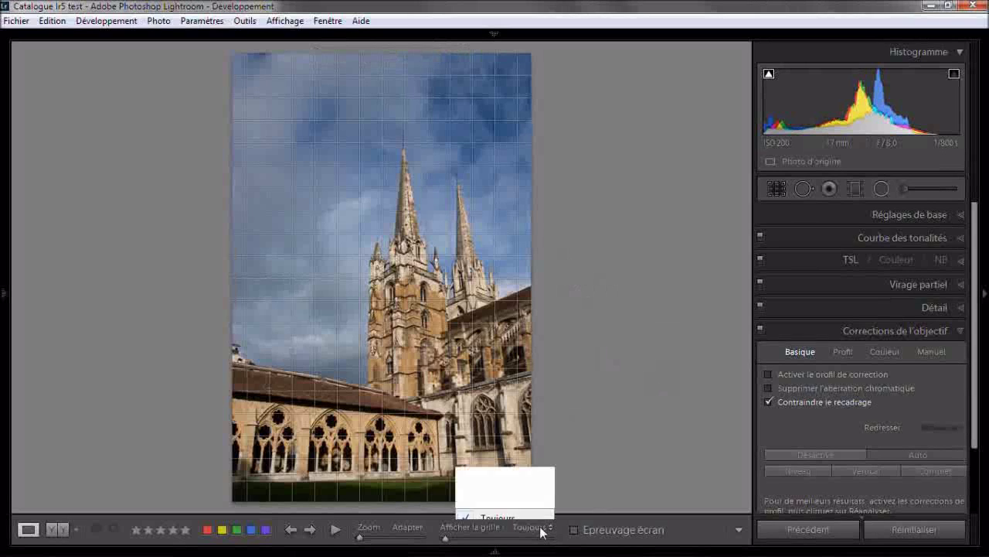
pyautogui.click(529, 497)
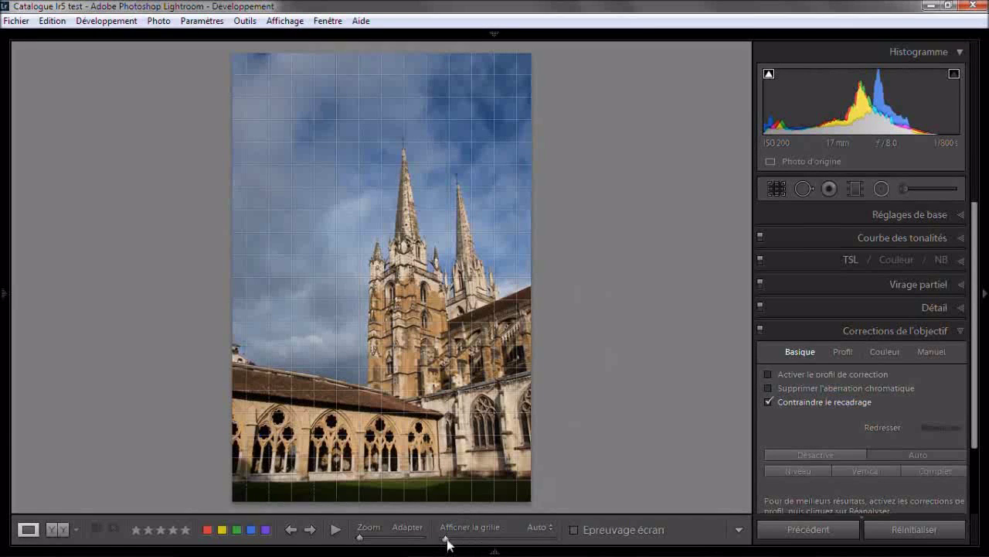
pyautogui.moveTo(446, 543)
pyautogui.mouseDown()
pyautogui.moveTo(465, 543)
pyautogui.moveTo(446, 544)
pyautogui.mouseUp()
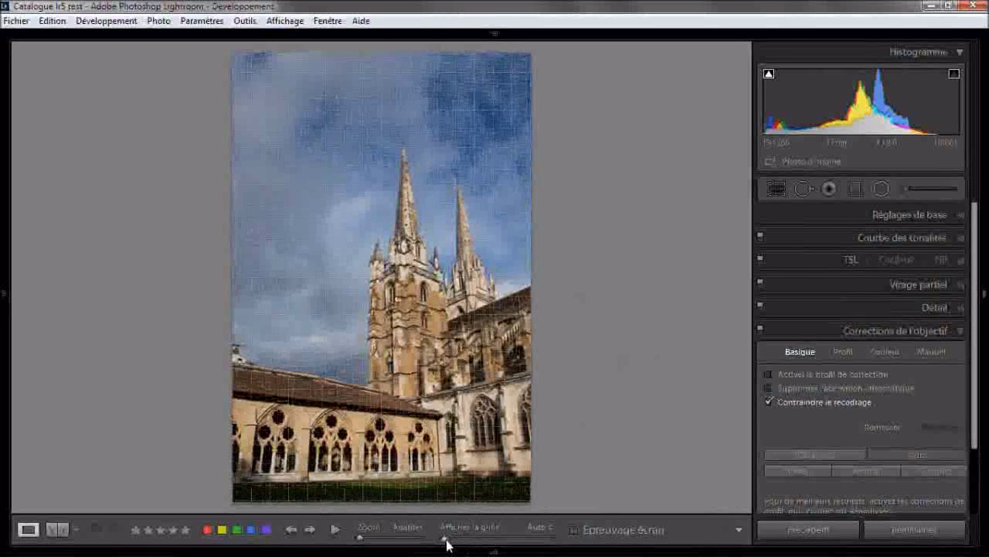
pyautogui.click(545, 529)
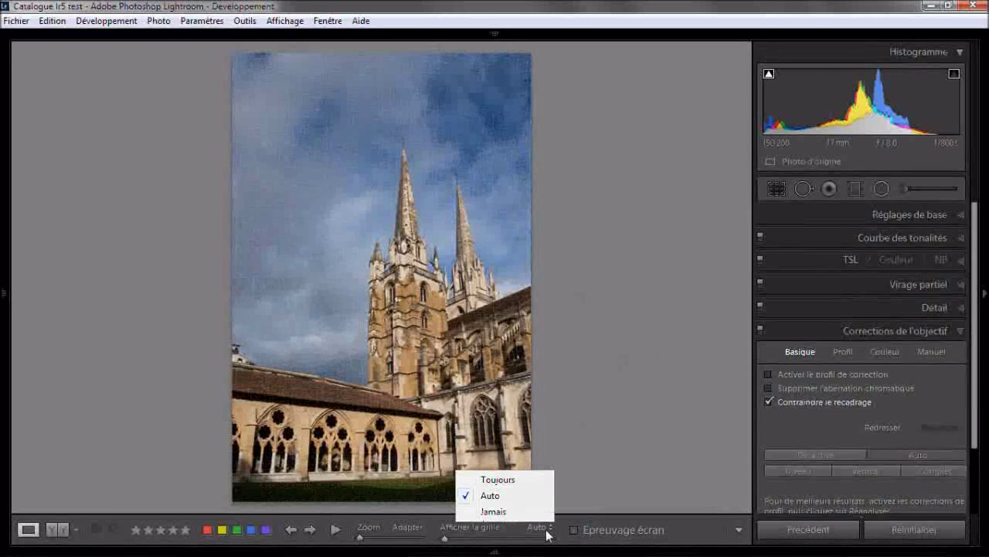
pyautogui.click(531, 479)
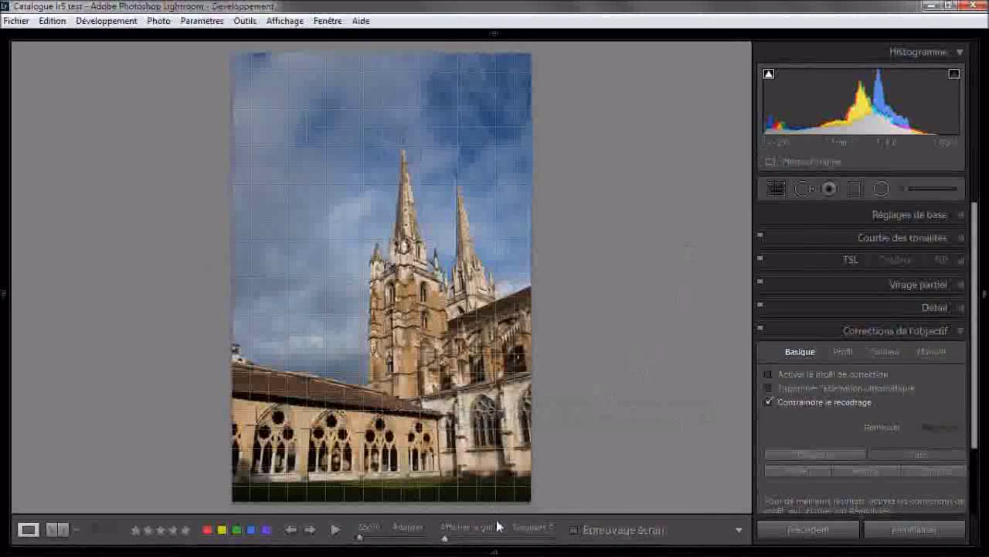
pyautogui.click(498, 525)
pyautogui.click(523, 491)
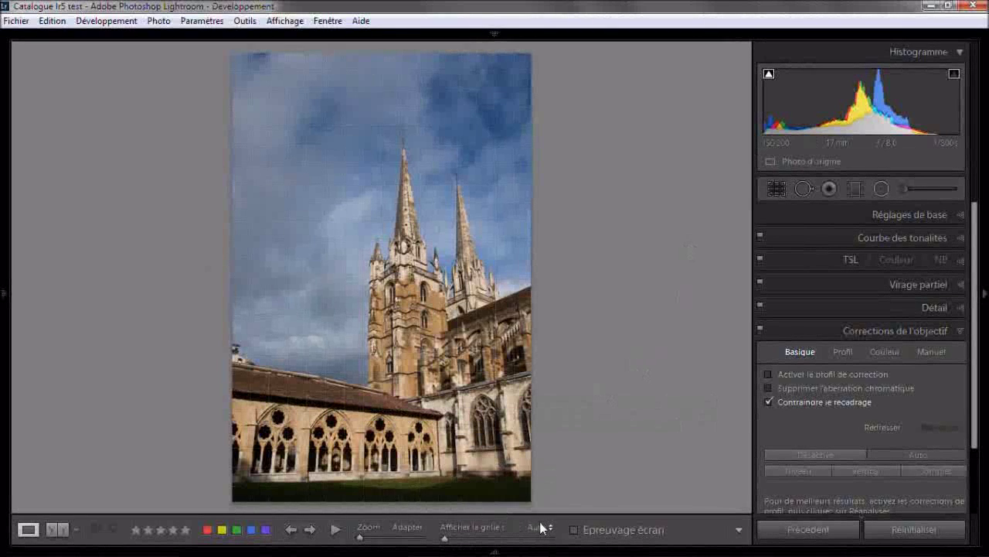
pyautogui.click(541, 527)
pyautogui.click(487, 474)
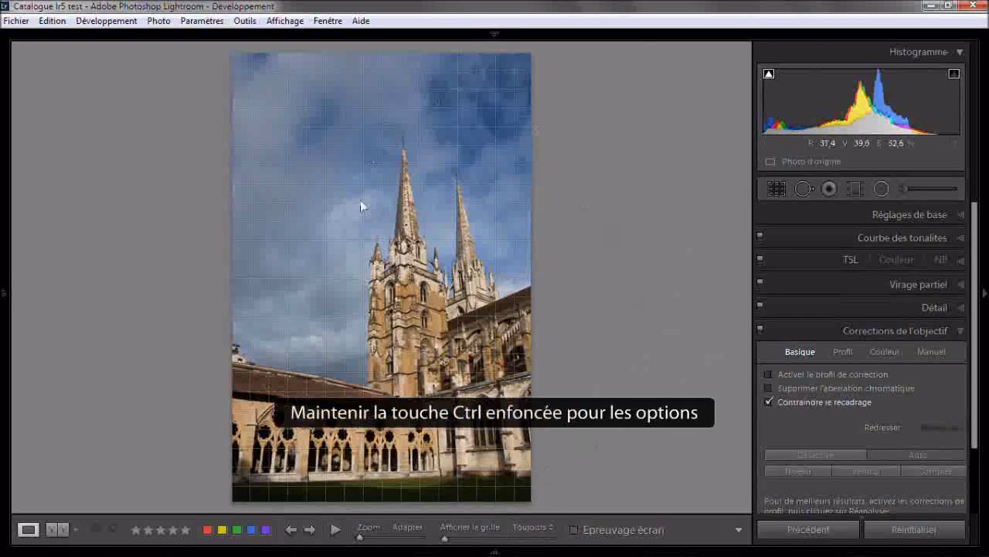
pyautogui.press('ctrl')
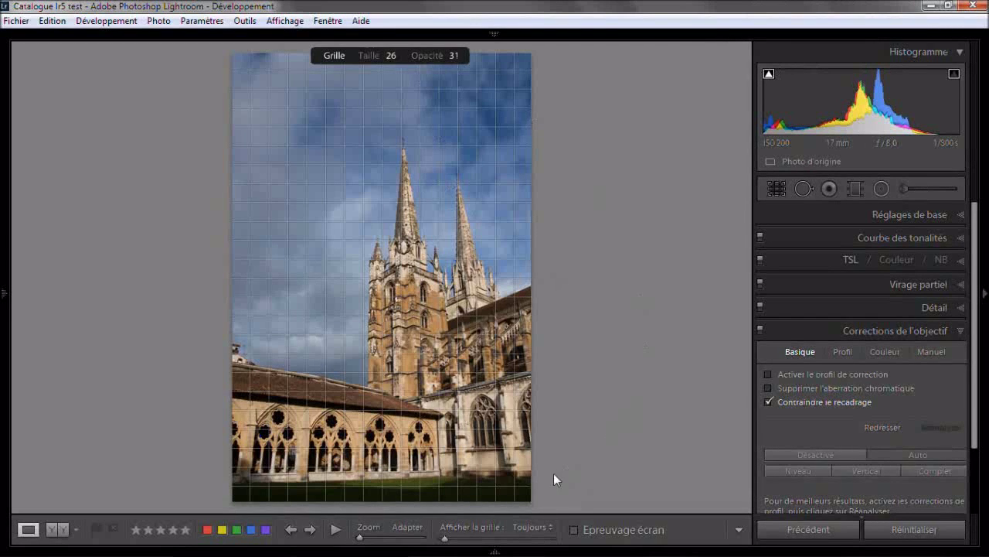
pyautogui.click(531, 526)
pyautogui.click(514, 493)
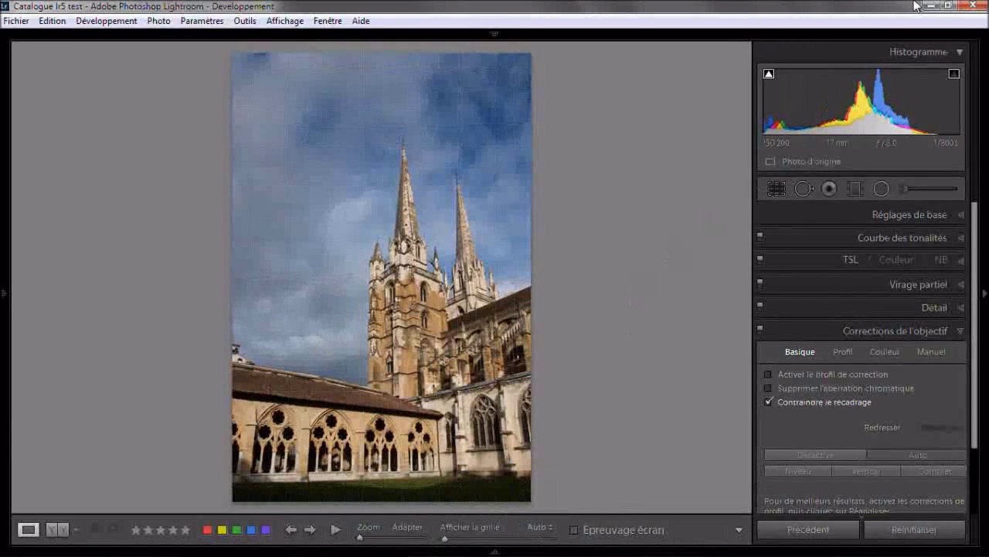
pyautogui.click(887, 352)
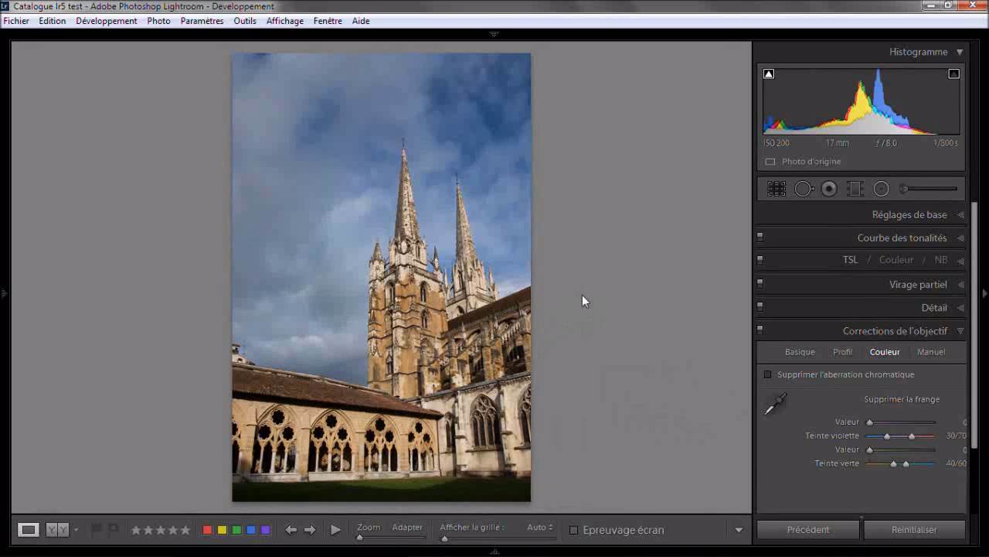
# Step: Back in the Library grid, pick IMG_9744 of the peak and lake and view it in Loupe
pyautogui.press('g')
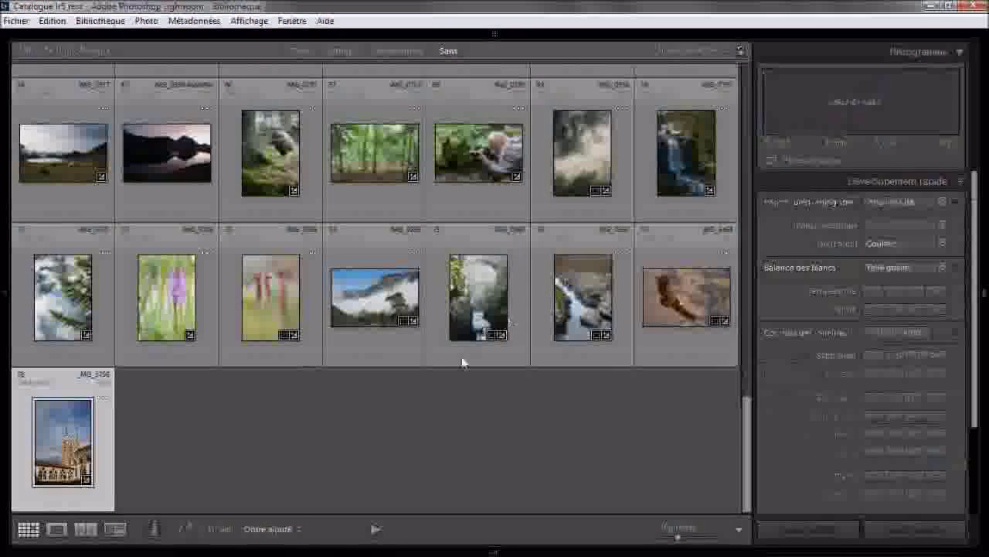
pyautogui.scroll(2, 421, 413)
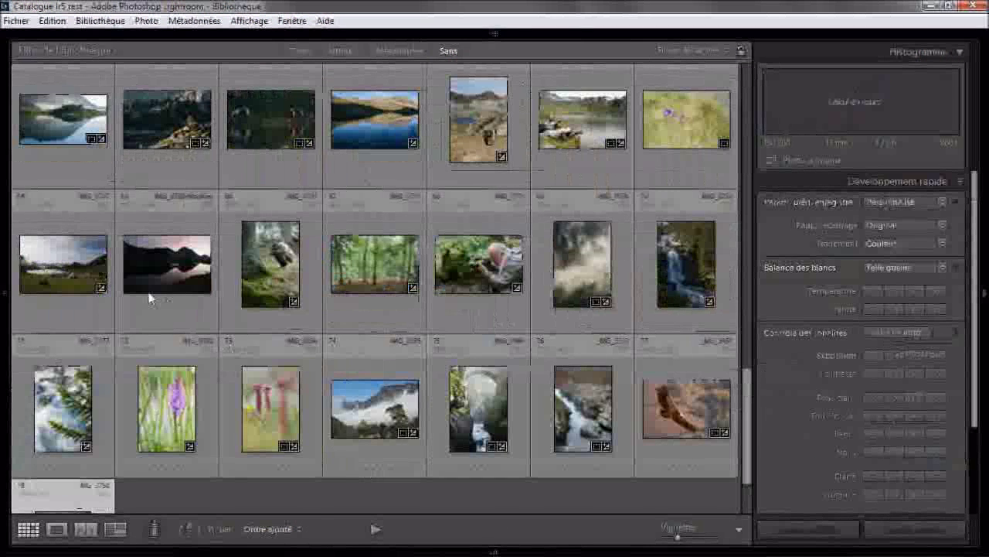
pyautogui.scroll(2, 423, 413)
pyautogui.scroll(2, 423, 414)
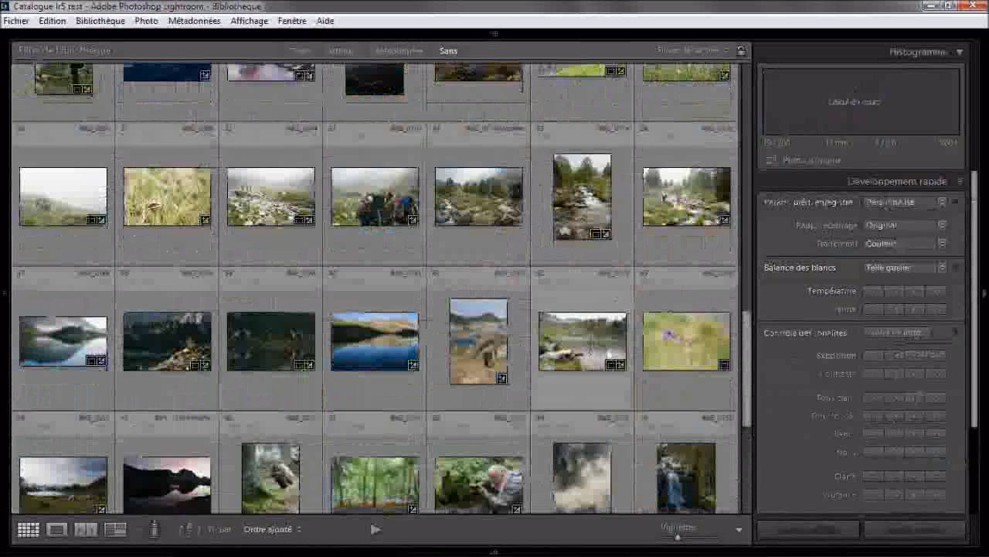
pyautogui.scroll(4, 423, 414)
pyautogui.click(377, 303)
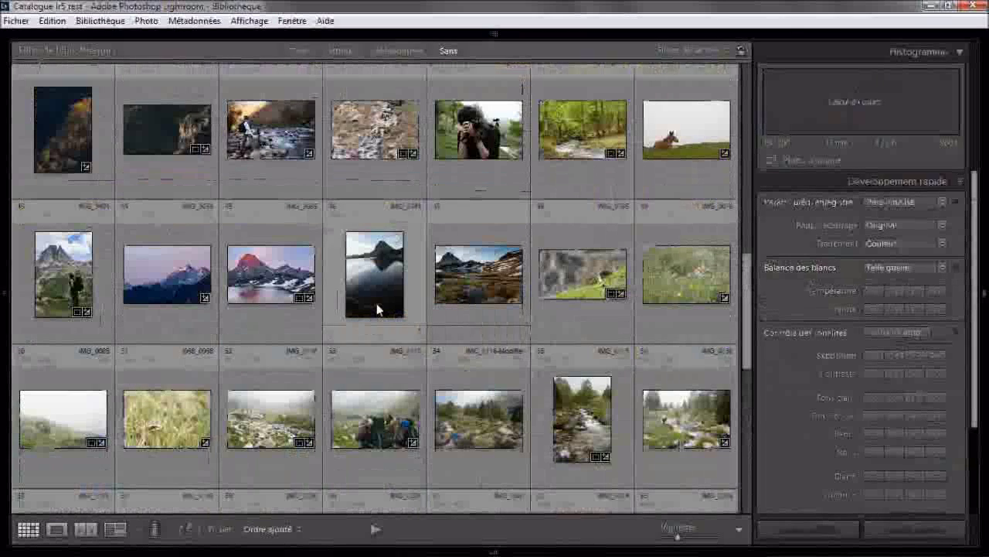
pyautogui.press('e')
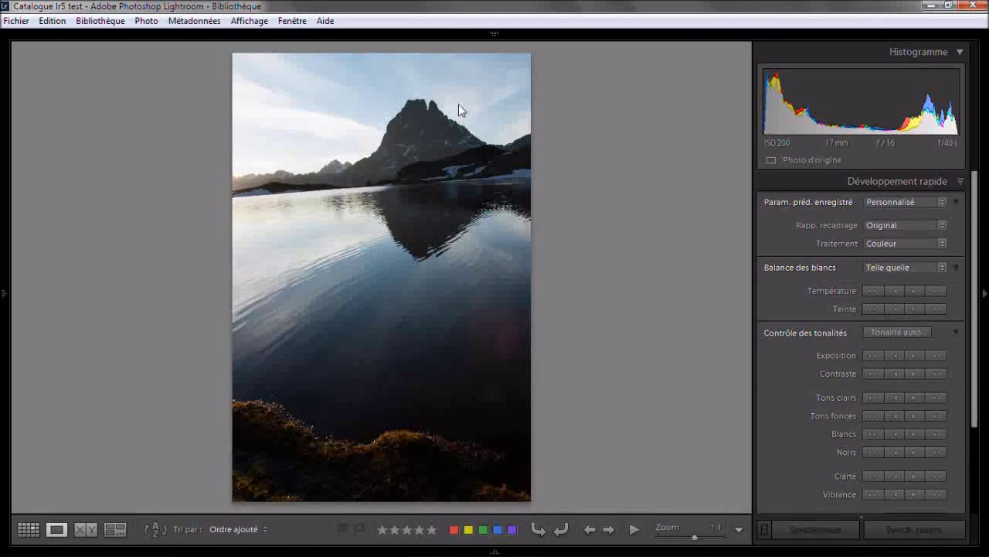
# Step: Inspect the mountain peak at 1:1, panning its edges, then switch the photo to Develop
pyautogui.moveTo(458, 104); pyautogui.dragTo(385, 257)
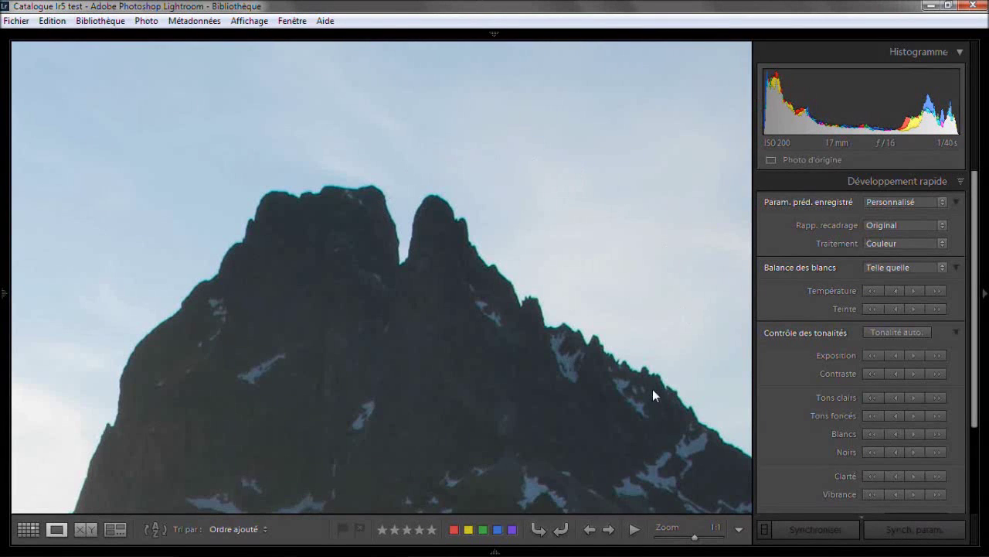
pyautogui.moveTo(653, 389); pyautogui.dragTo(658, 380)
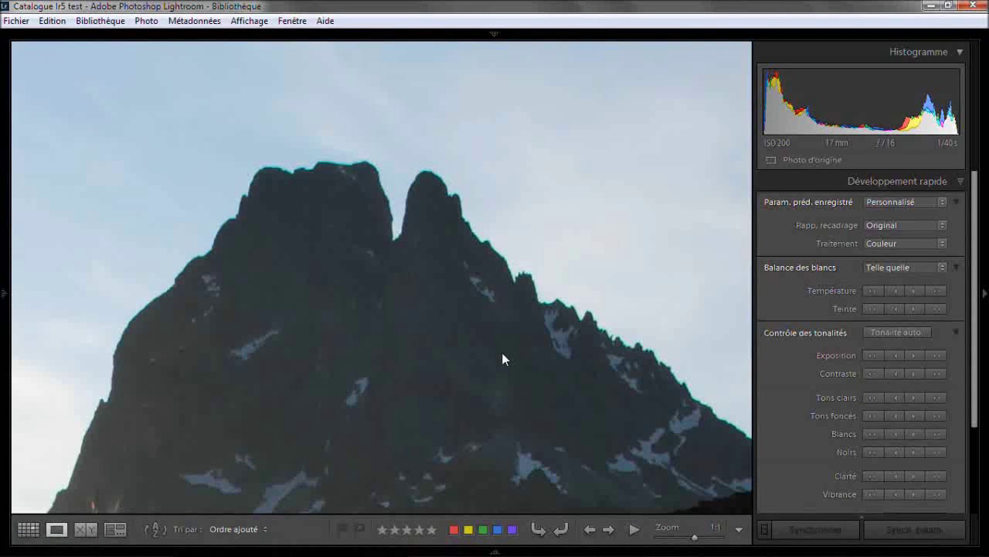
pyautogui.press('d')
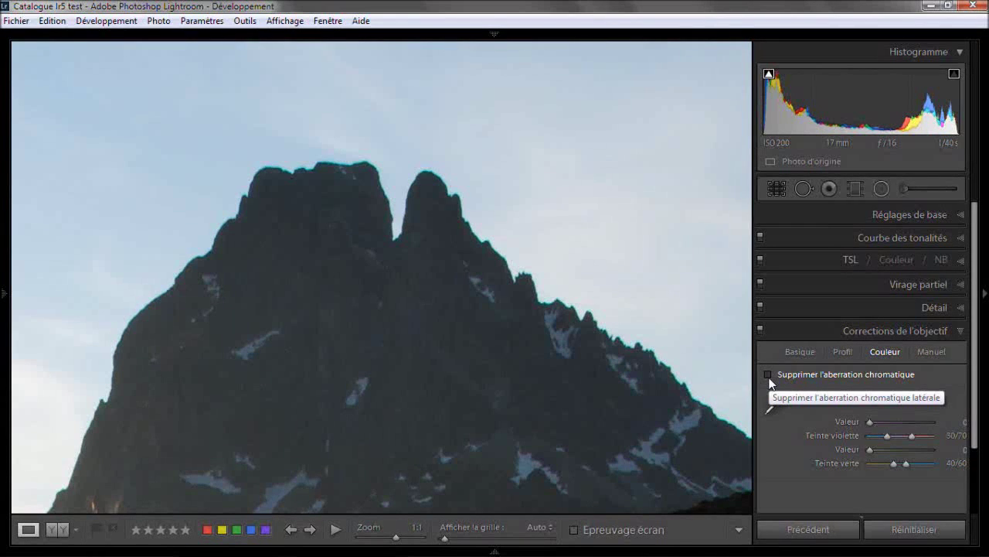
# Step: Enable Supprimer l'aberration chromatique, compare with lens corrections toggled, and inspect the summit at 1:1
pyautogui.click(768, 376)
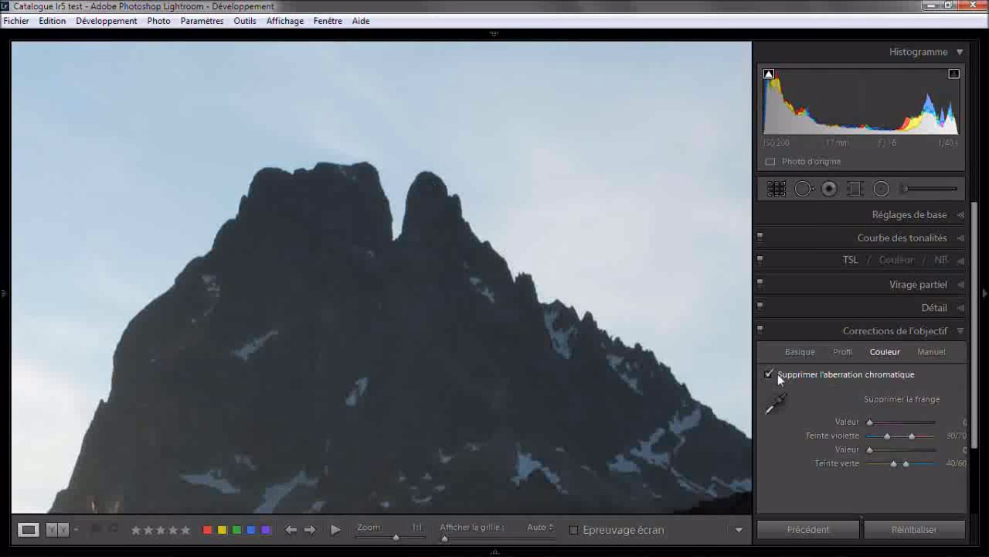
pyautogui.click(760, 330)
pyautogui.click(761, 330)
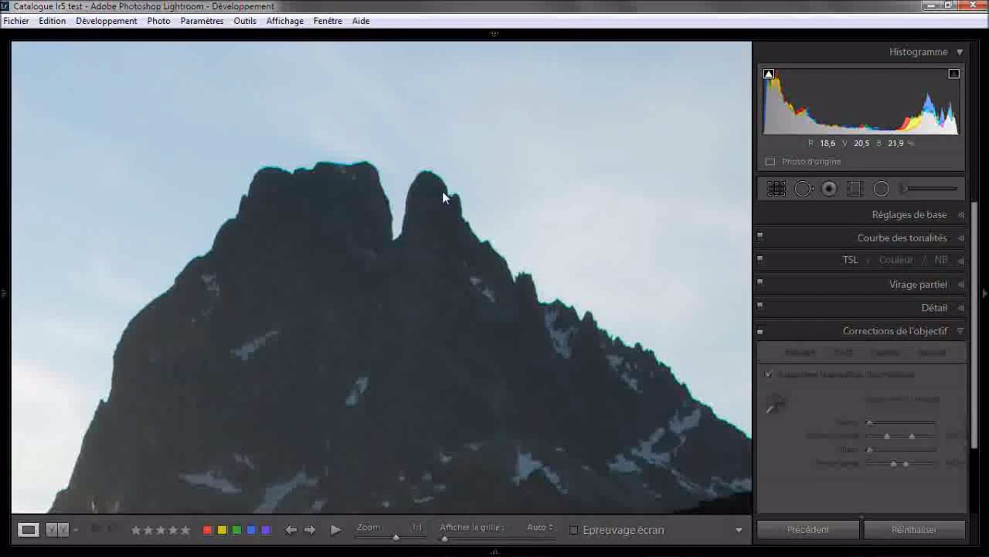
pyautogui.click(760, 331)
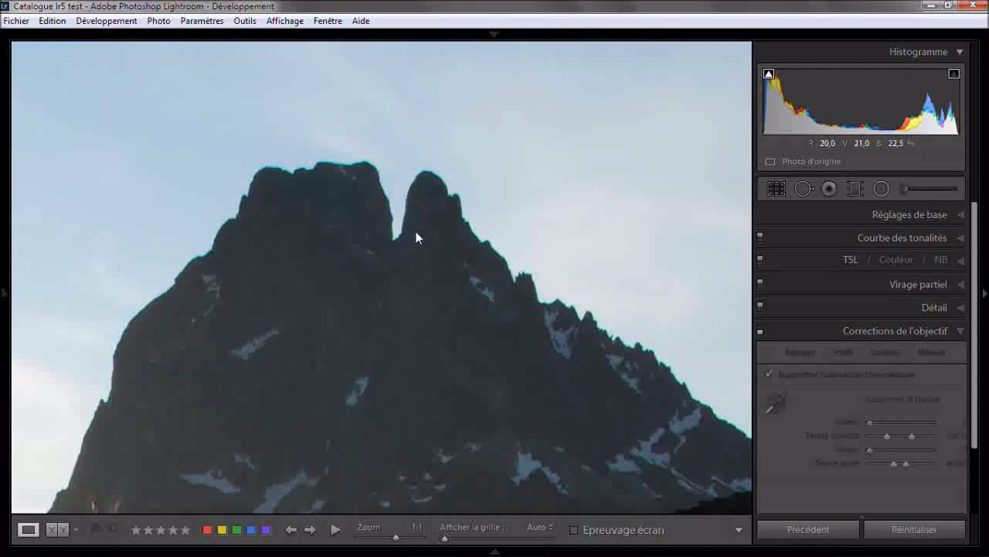
pyautogui.click(762, 330)
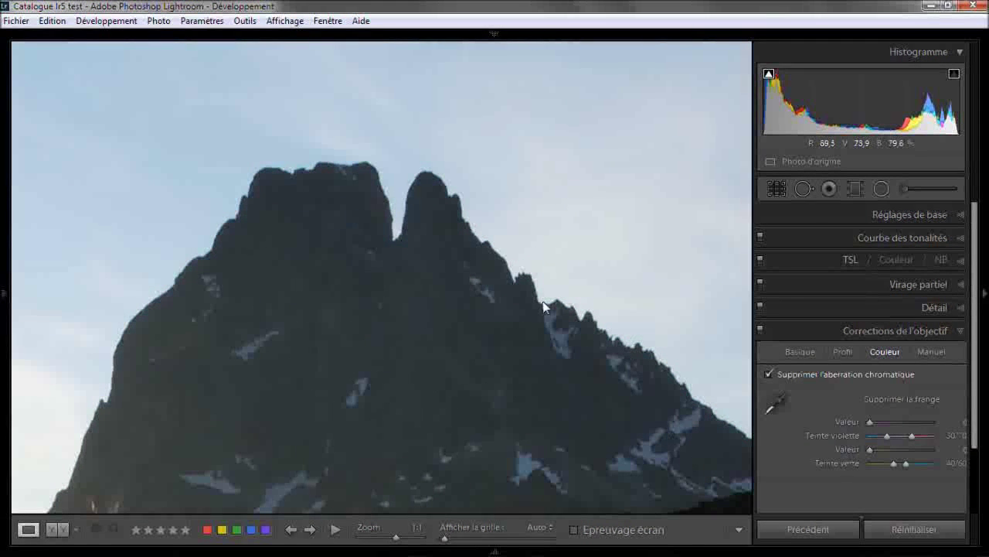
pyautogui.click(574, 286)
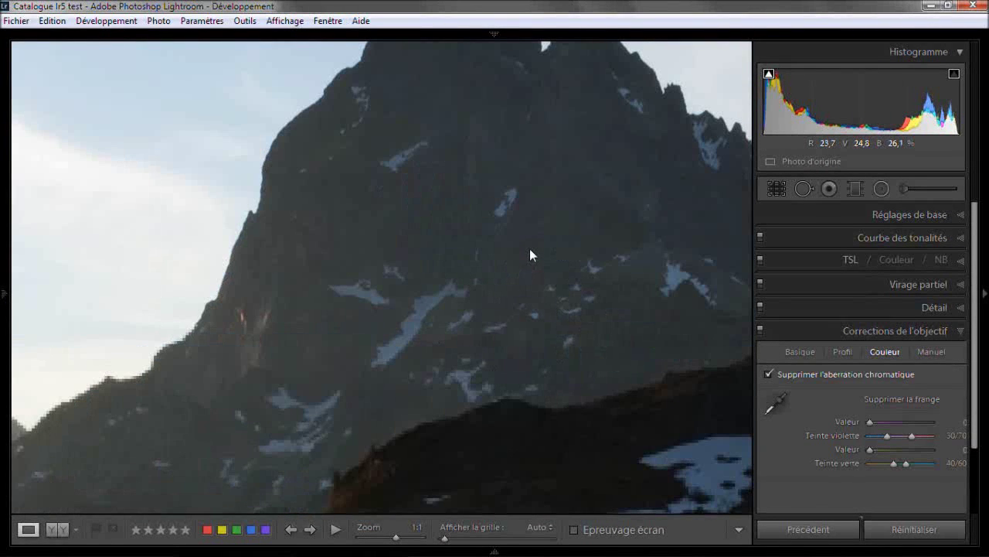
pyautogui.moveTo(514, 205); pyautogui.dragTo(361, 381)
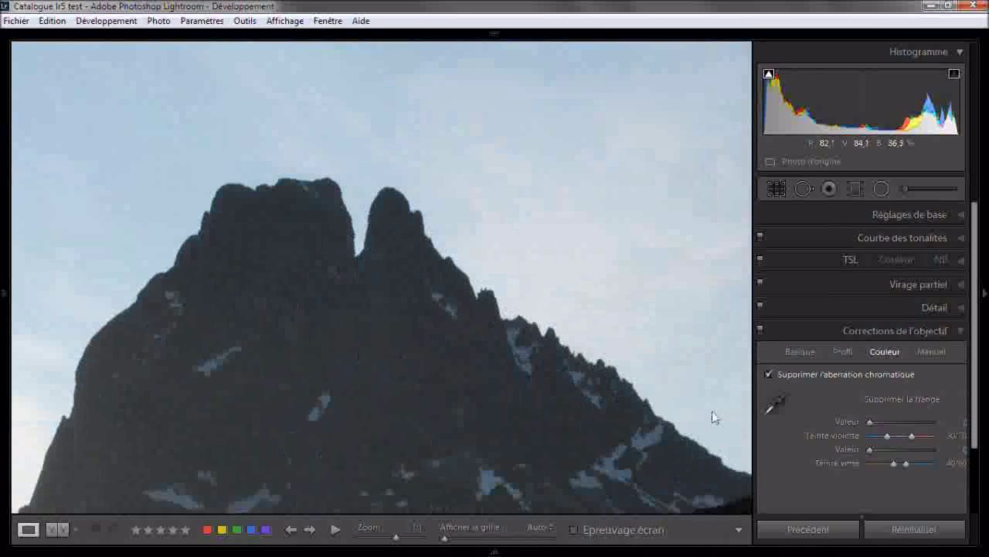
pyautogui.moveTo(622, 447); pyautogui.dragTo(568, 390)
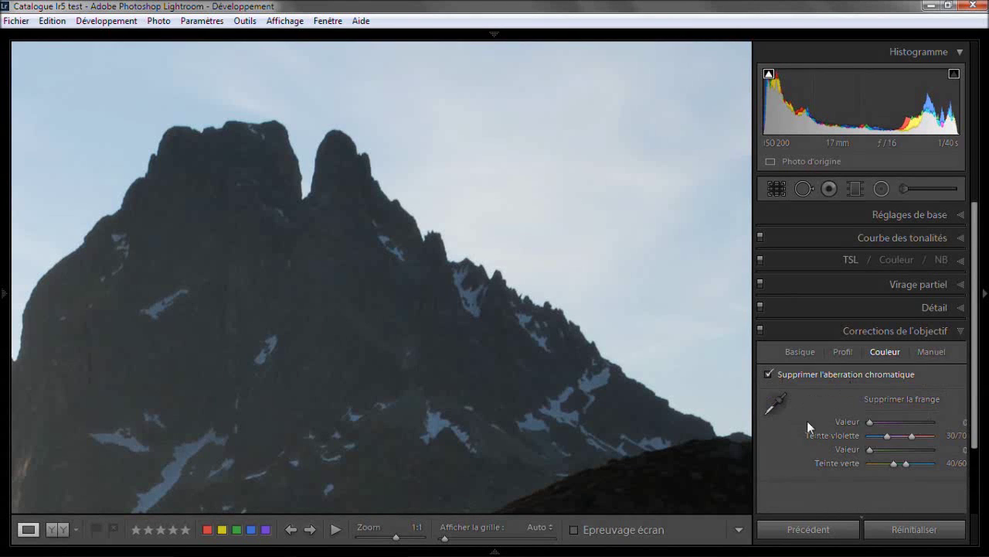
# Step: Turn off chromatic aberration removal and sample the ridge fringe, giving green amount 3, hue 54/74
pyautogui.click(768, 374)
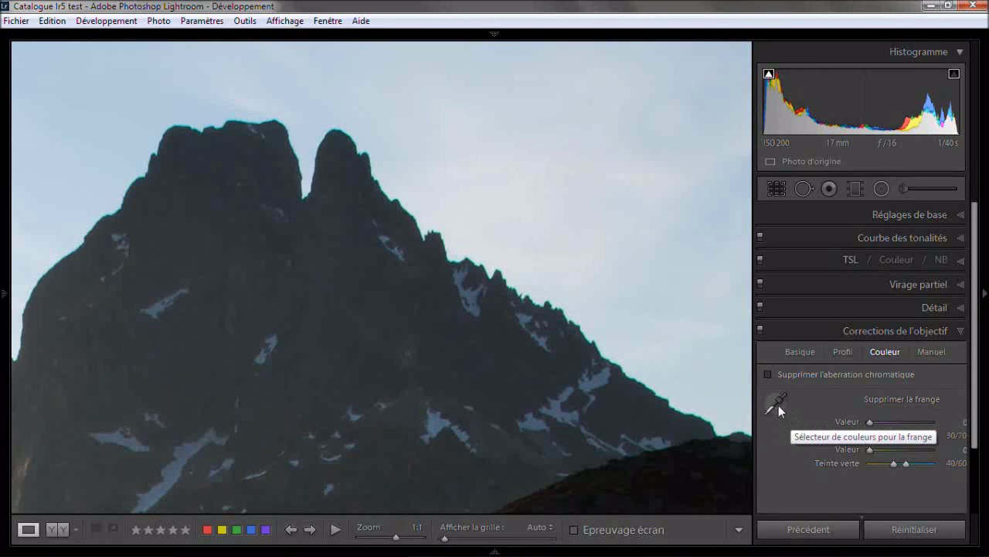
pyautogui.click(777, 403)
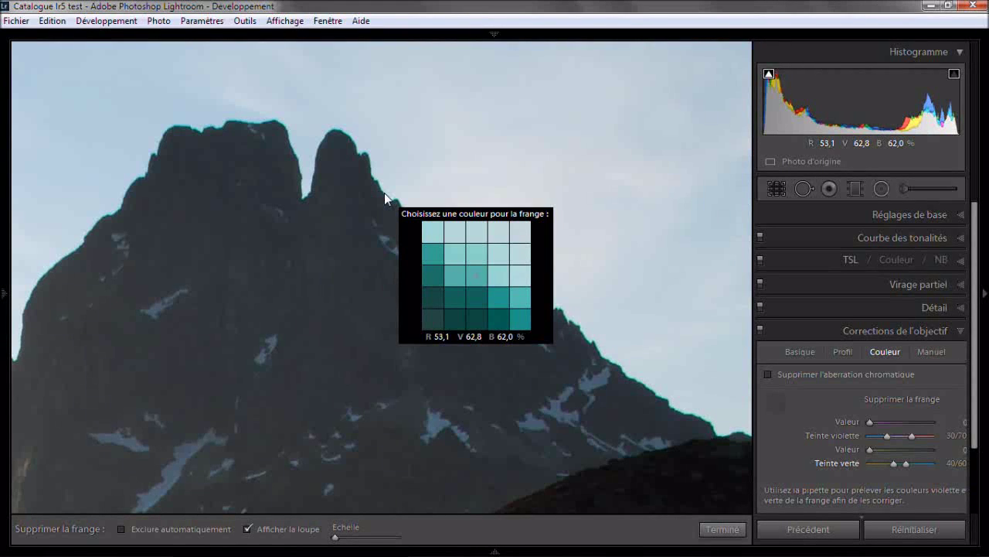
pyautogui.click(384, 194)
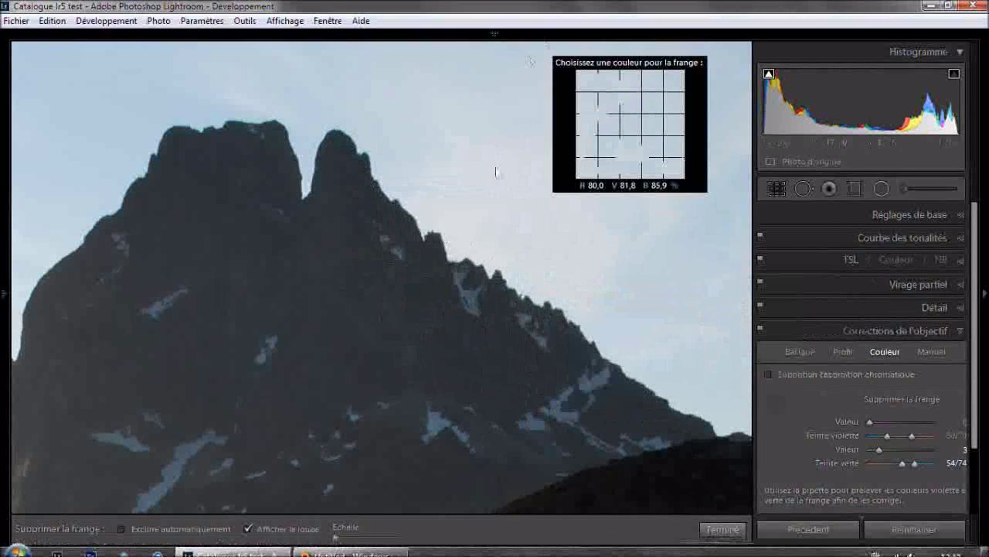
pyautogui.click(771, 399)
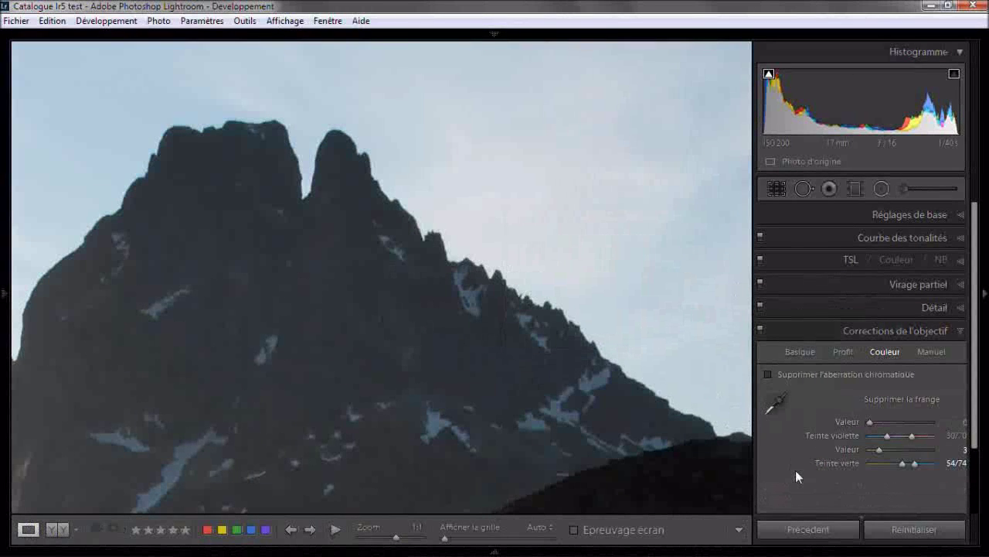
# Step: Compare with lens corrections toggled off, then examine the summit close up at 1:1
pyautogui.click(760, 331)
pyautogui.click(759, 331)
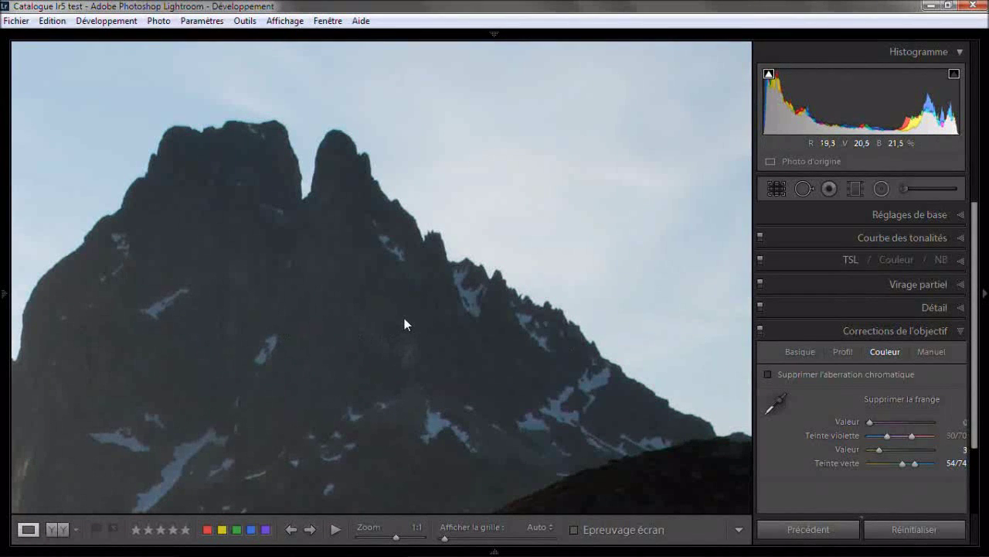
pyautogui.click(543, 327)
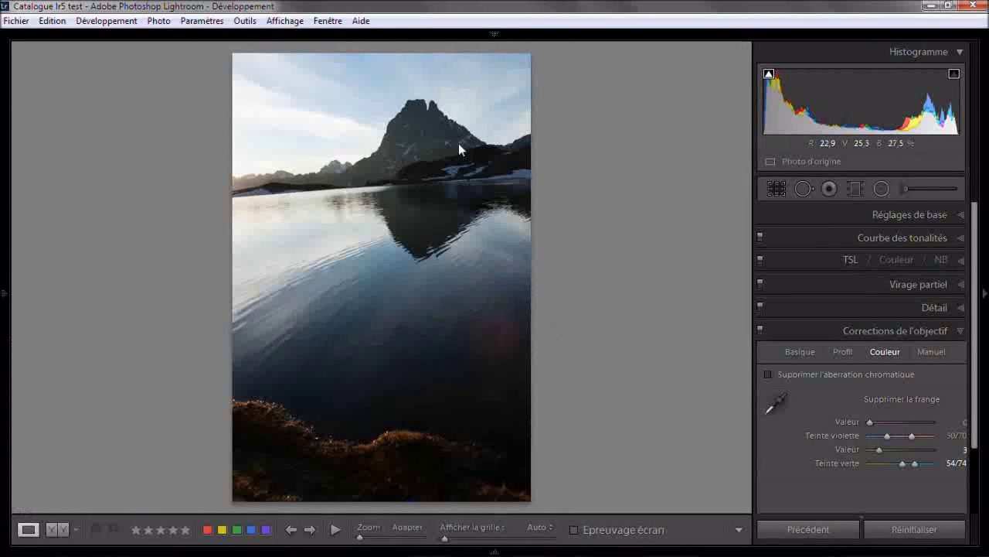
pyautogui.click(470, 91)
pyautogui.moveTo(559, 111); pyautogui.dragTo(554, 355)
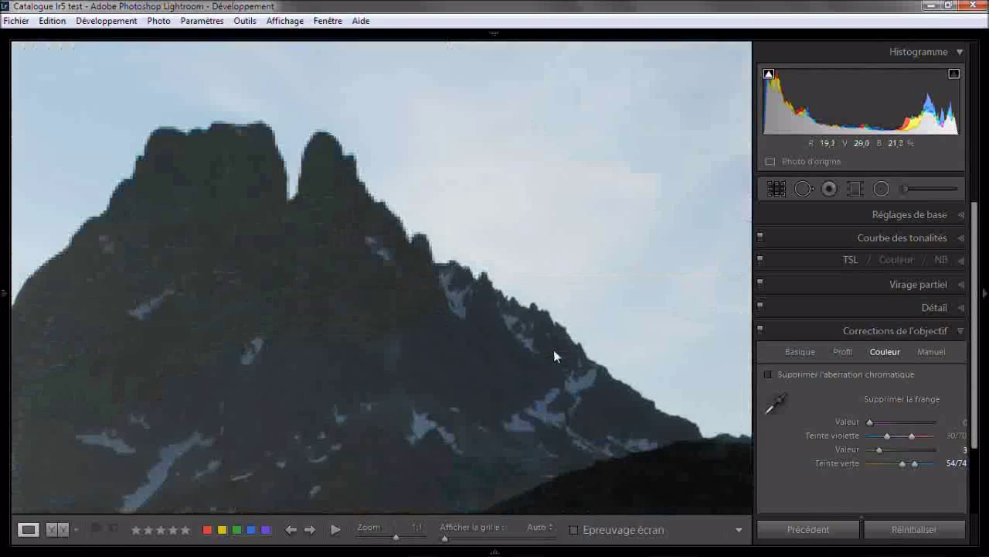
pyautogui.moveTo(83, 346)
pyautogui.mouseDown()
pyautogui.moveTo(236, 286)
pyautogui.moveTo(530, 141)
pyautogui.mouseUp()
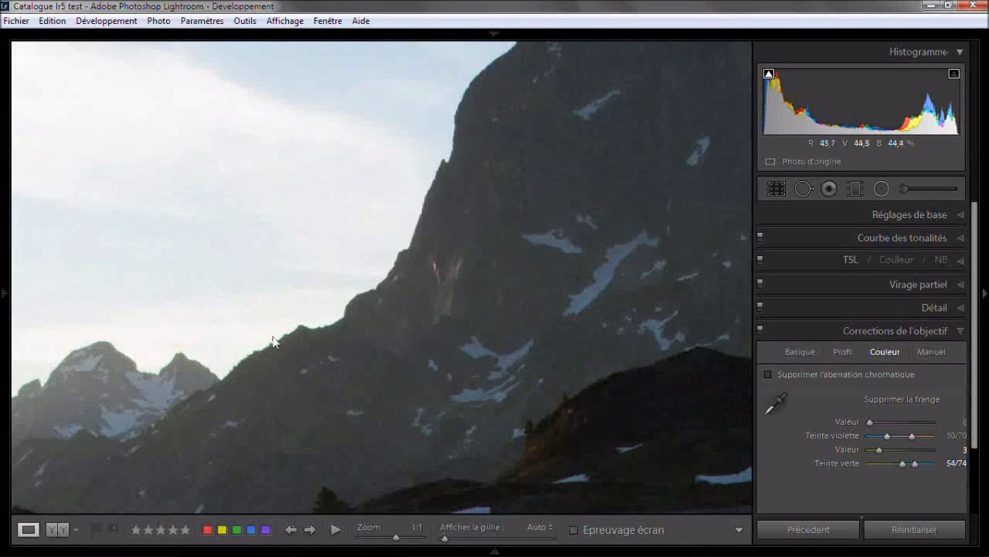
# Step: Re-enable chromatic aberration removal, fit the mountain photo in view, and return to the Library
pyautogui.click(769, 374)
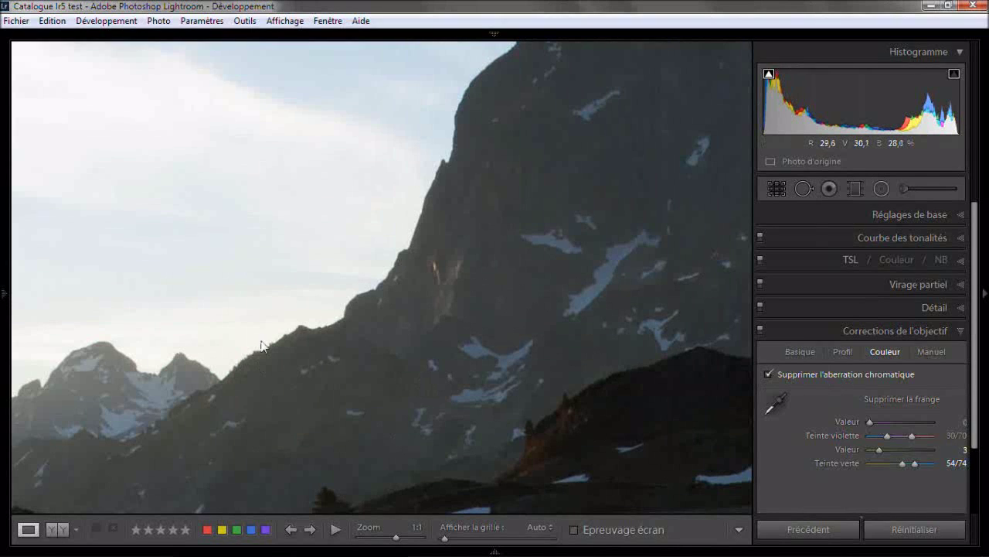
pyautogui.press('z')
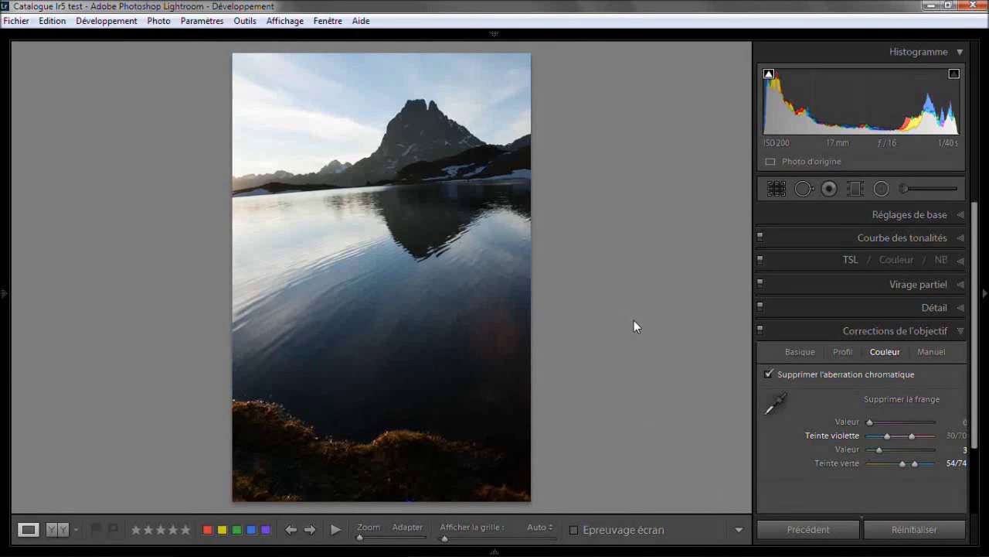
pyautogui.press('e')
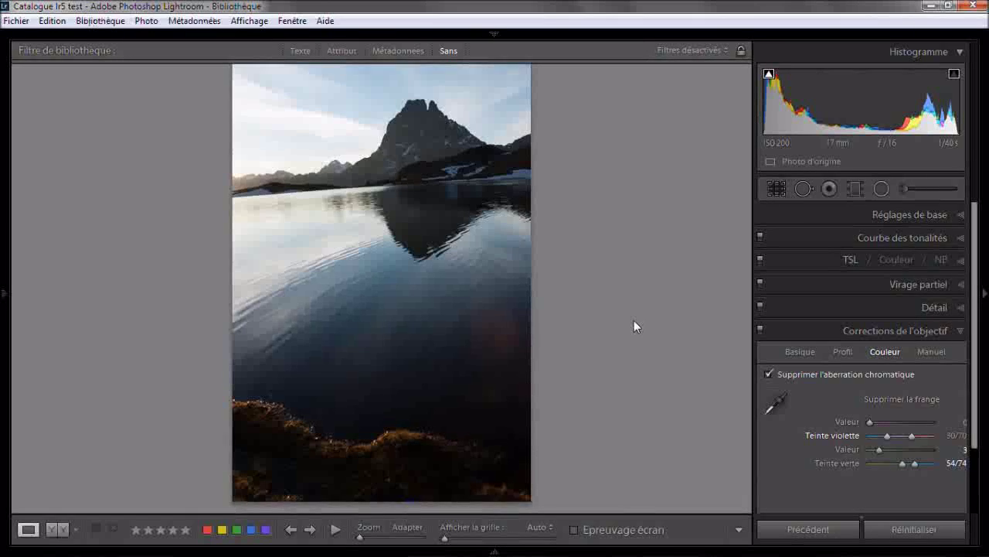
# Step: Select IMG_0104 of the misty valley hikers and display it full-screen
pyautogui.press('g')
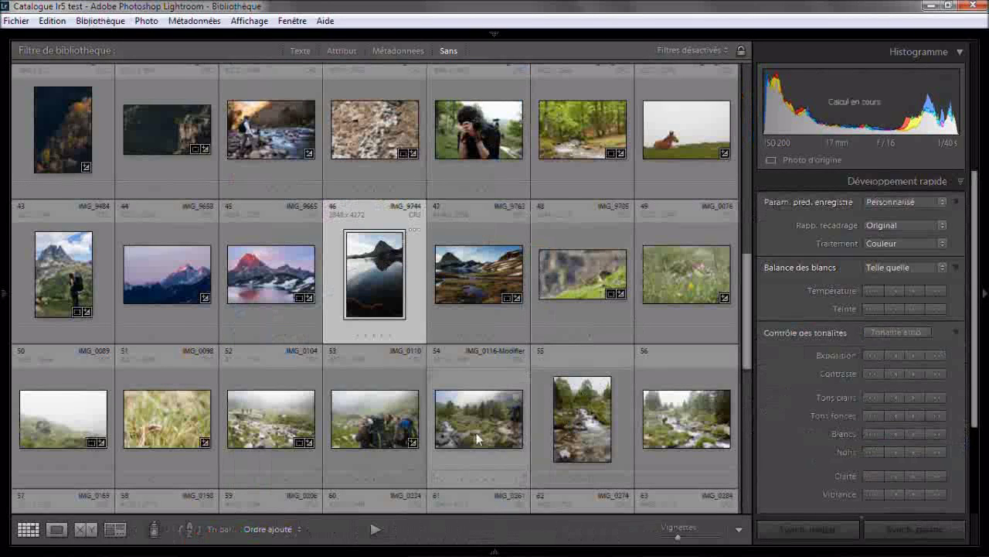
pyautogui.click(270, 431)
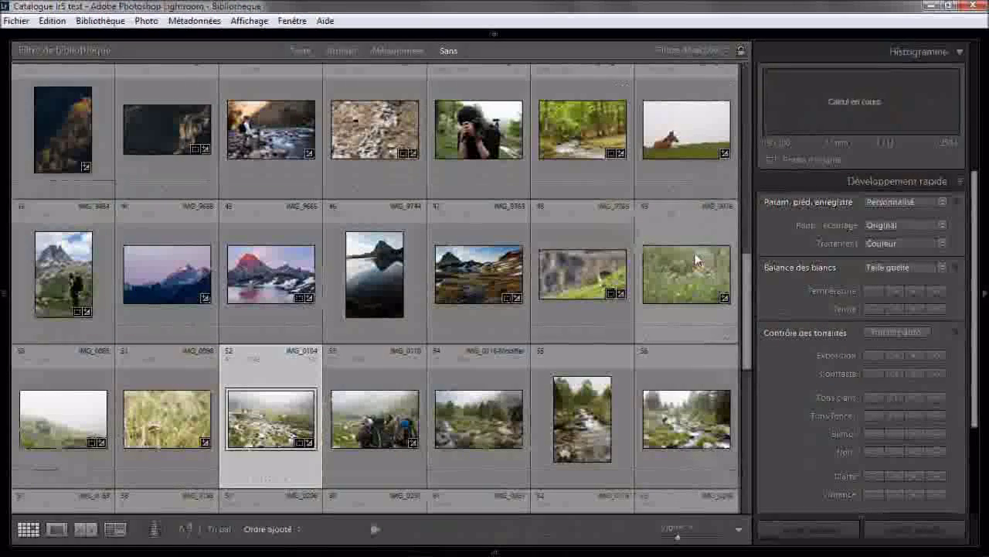
pyautogui.press('f')
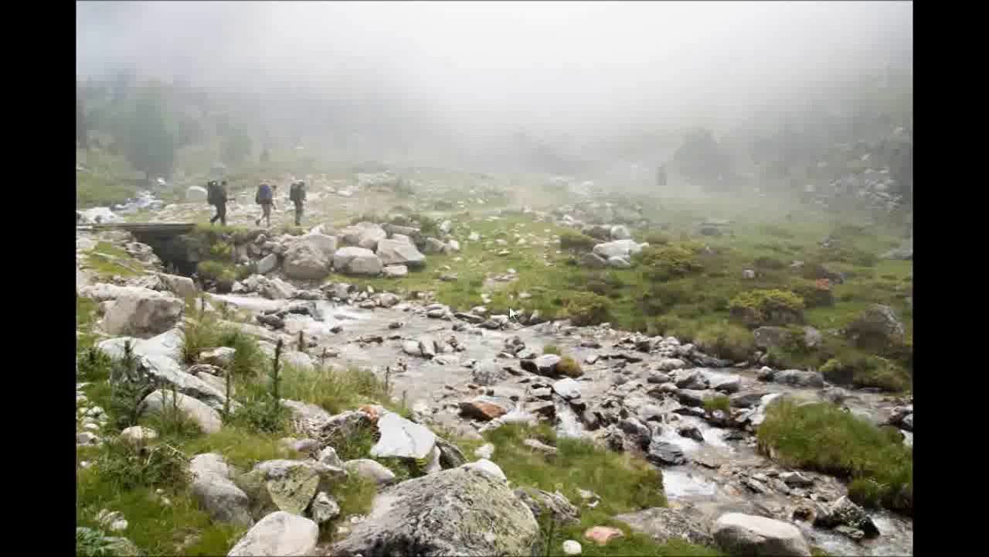
pyautogui.rightClick(25, 293)
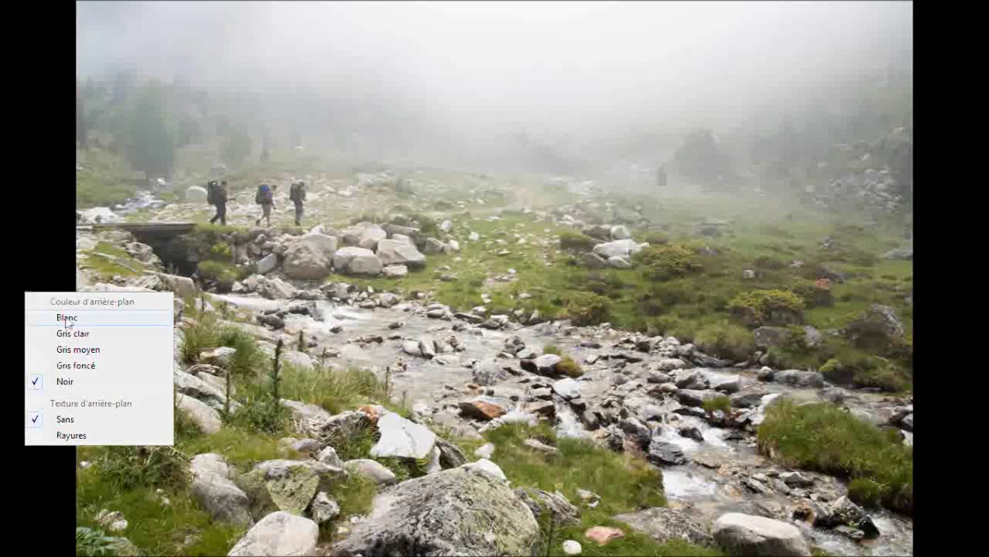
pyautogui.click(40, 317)
pyautogui.rightClick(42, 277)
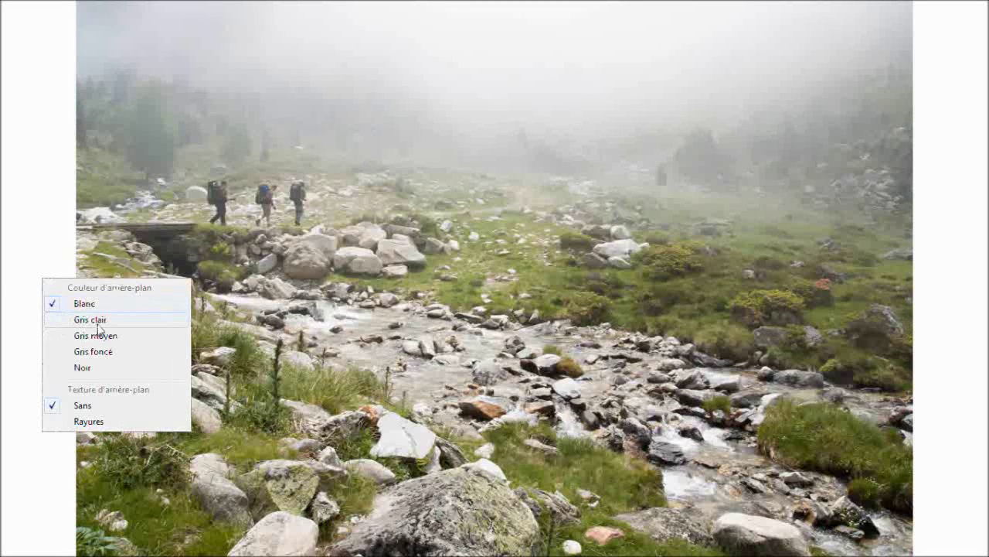
pyautogui.click(20, 346)
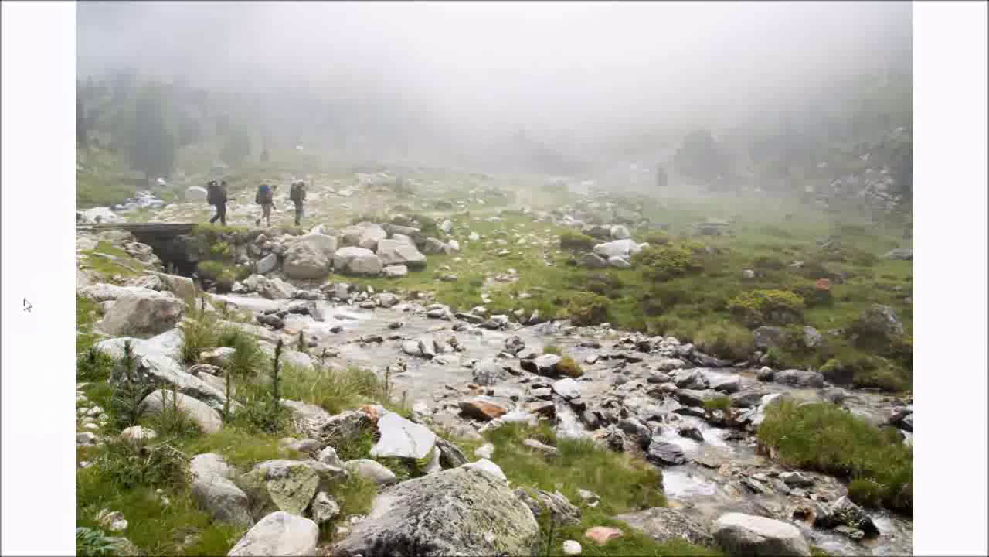
pyautogui.rightClick(66, 336)
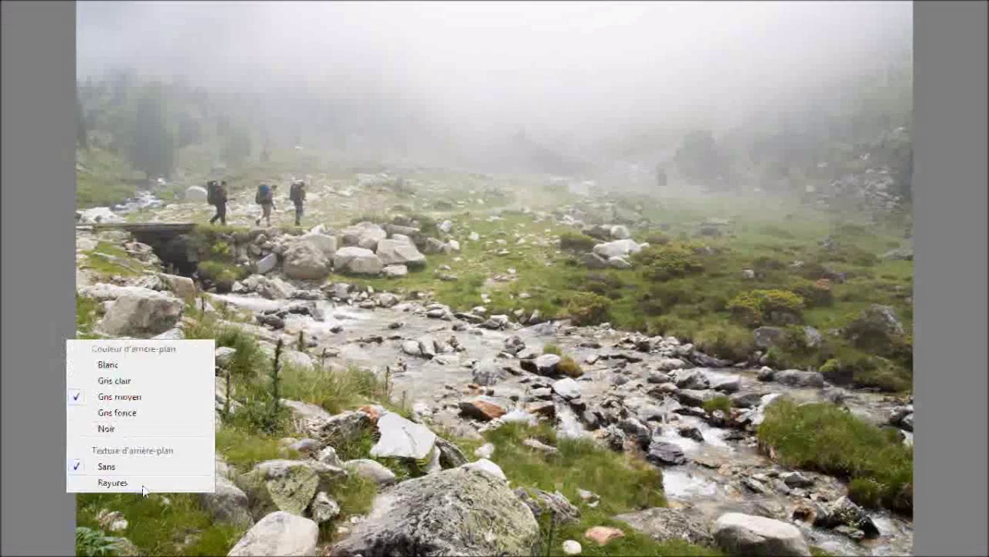
pyautogui.click(141, 482)
pyautogui.rightClick(51, 276)
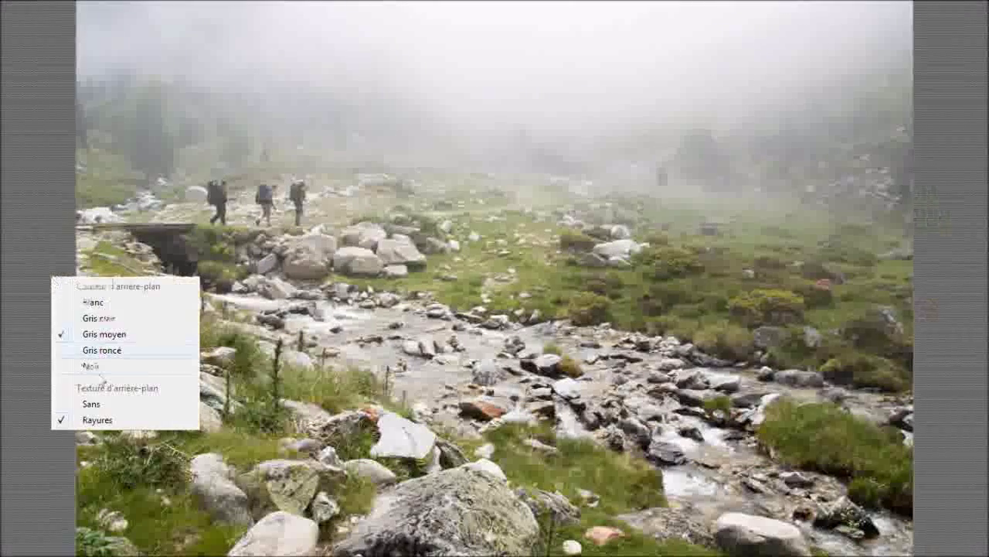
pyautogui.click(139, 364)
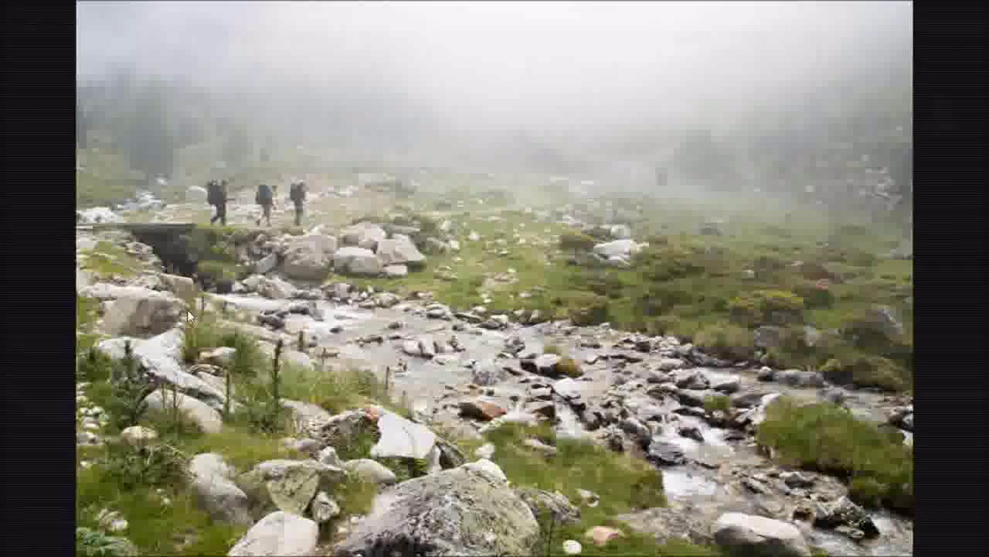
# Step: Leave the slideshow and switch to the Book module for a 156-page Paysage standard book
pyautogui.press('Escape')
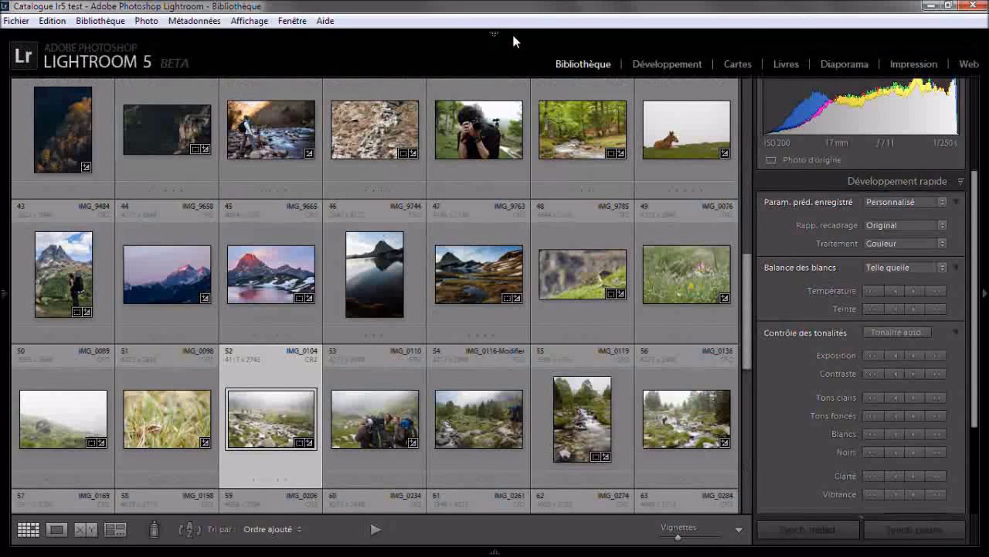
pyautogui.click(794, 68)
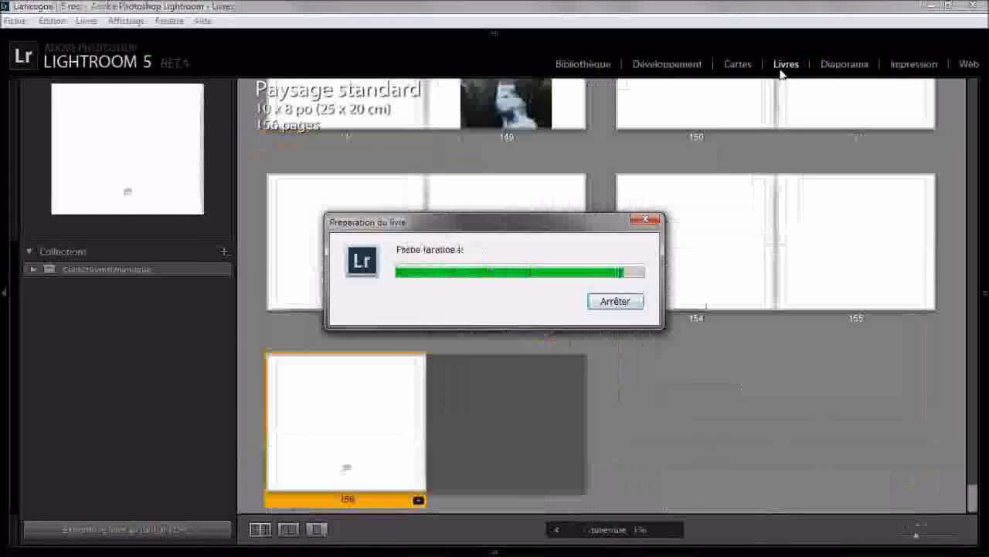
# Step: Hide the left panel with F7 and scroll the page grid to page 89
pyautogui.scroll(2, 608, 232)
pyautogui.scroll(4, 593, 259)
pyautogui.scroll(3, 592, 259)
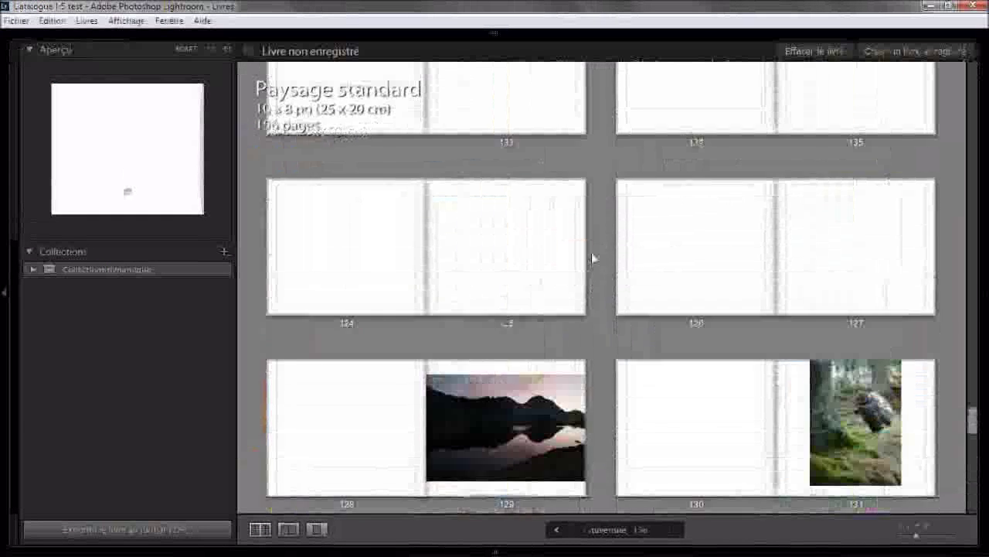
pyautogui.scroll(2, 653, 278)
pyautogui.scroll(3, 649, 280)
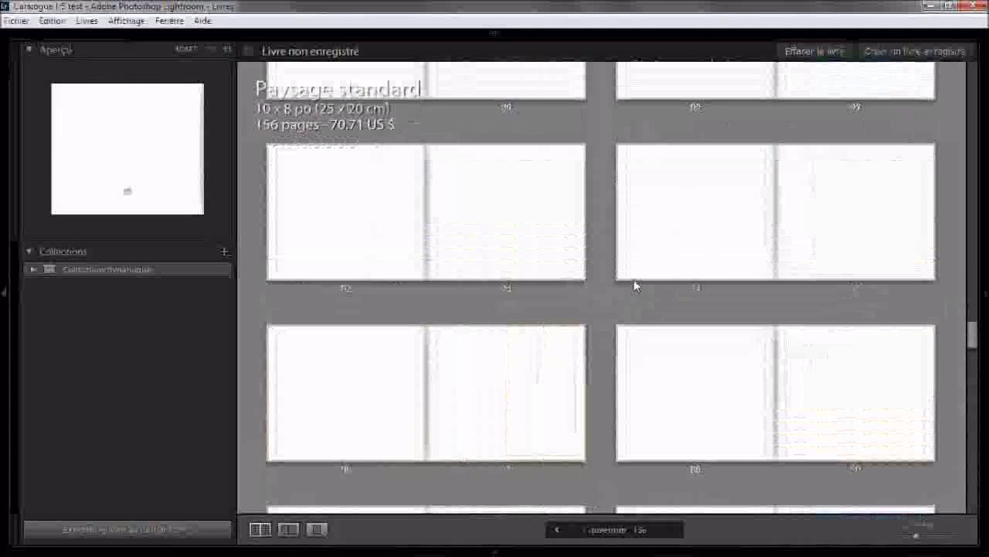
pyautogui.scroll(5, 633, 282)
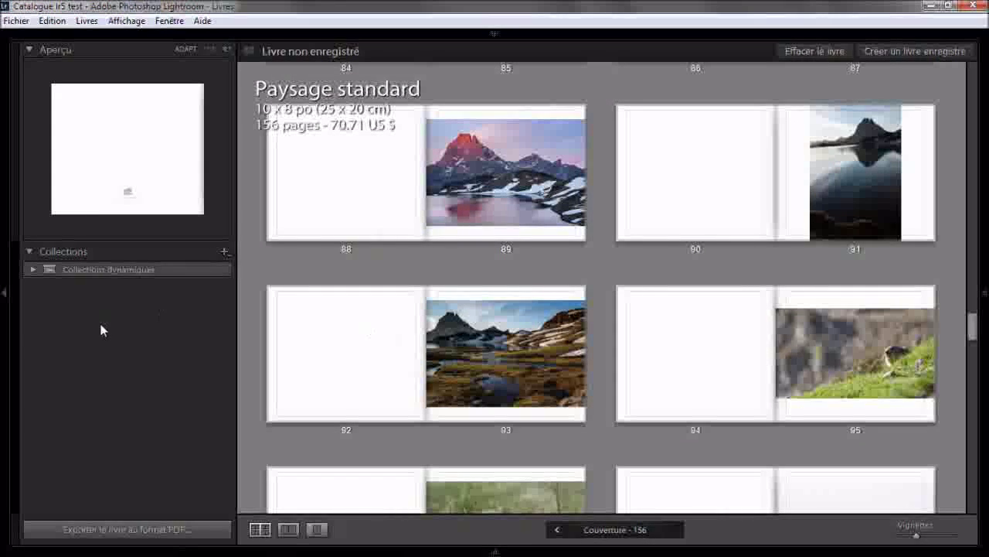
pyautogui.press('F7')
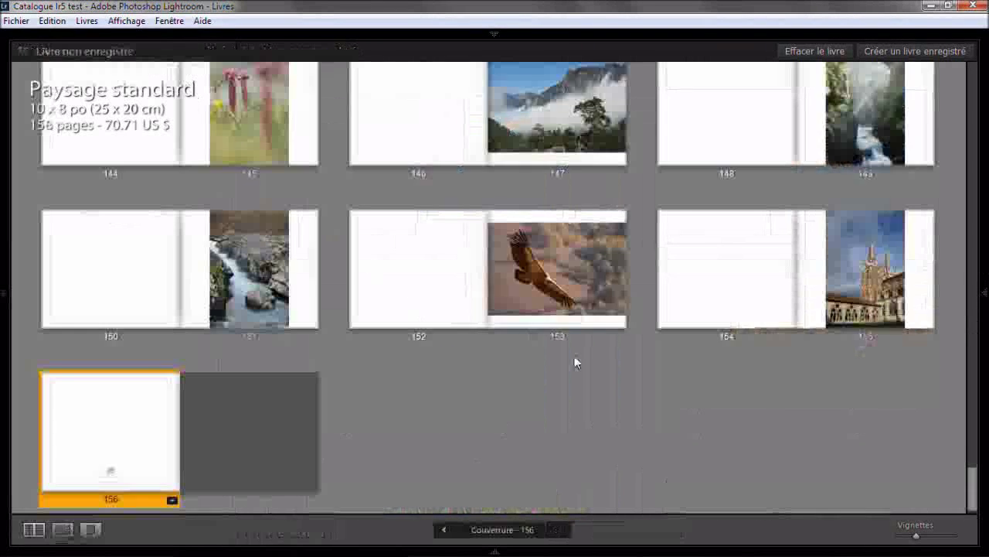
pyautogui.scroll(5, 581, 360)
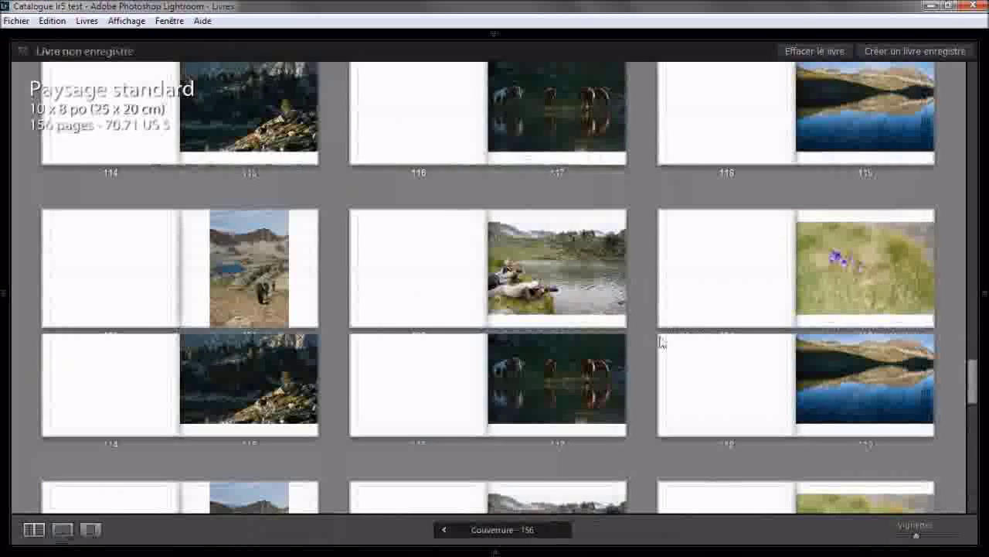
pyautogui.scroll(5, 663, 343)
pyautogui.scroll(1, 663, 342)
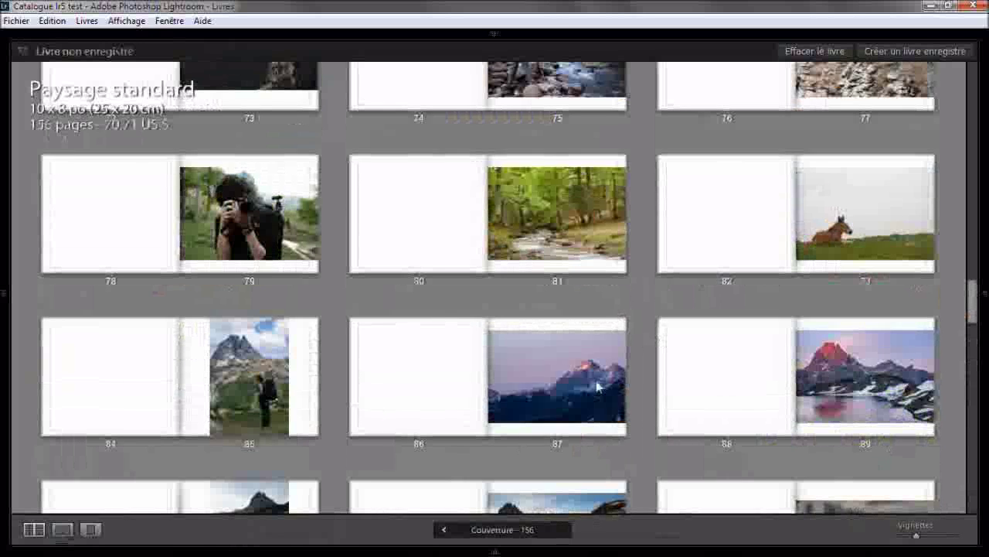
# Step: Show page 89, the red-lit peak mirrored in the lake, in single-page view
pyautogui.doubleClick(771, 376)
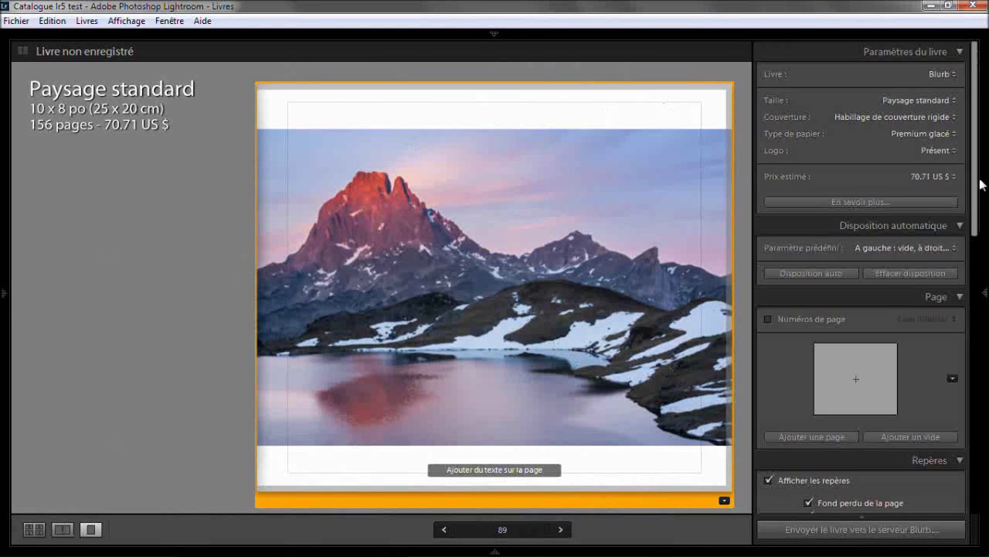
pyautogui.scroll(-5, 953, 339)
pyautogui.scroll(-3, 953, 339)
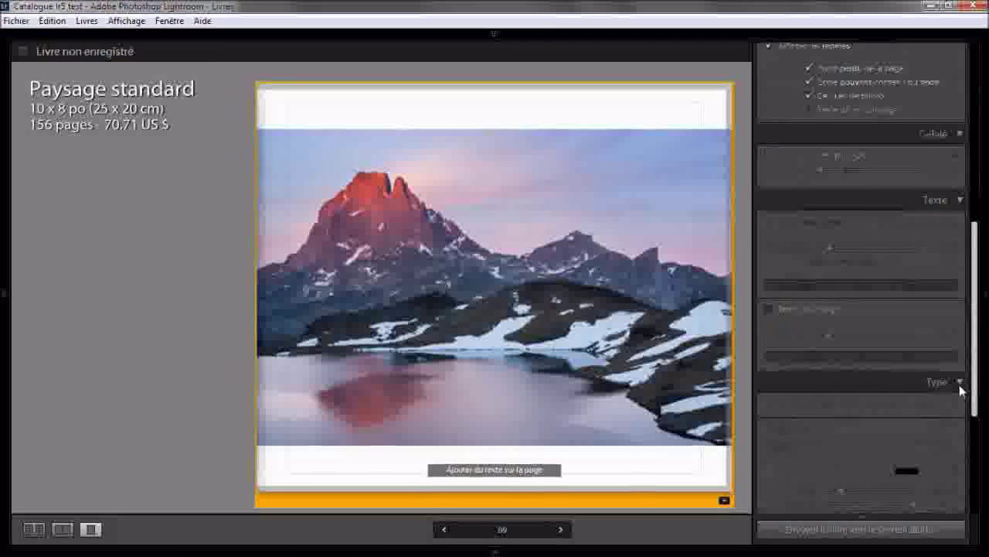
pyautogui.scroll(-3, 953, 340)
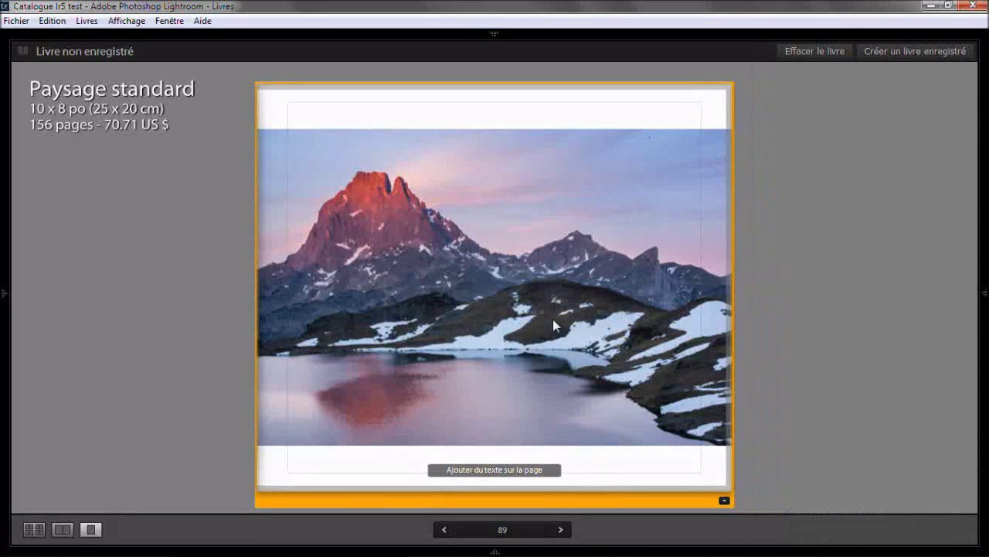
# Step: Add the caption 'Pic du Midi d'Ossau' to page 89 and position it
pyautogui.click(509, 473)
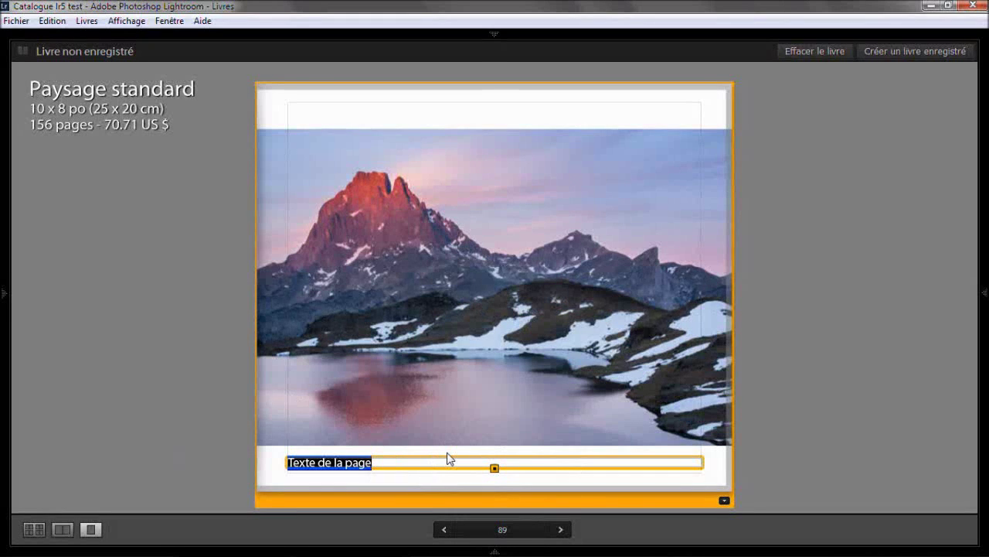
pyautogui.write("Pic du Midi d'Ossay")
pyautogui.press('BackSpace')
pyautogui.write('u')
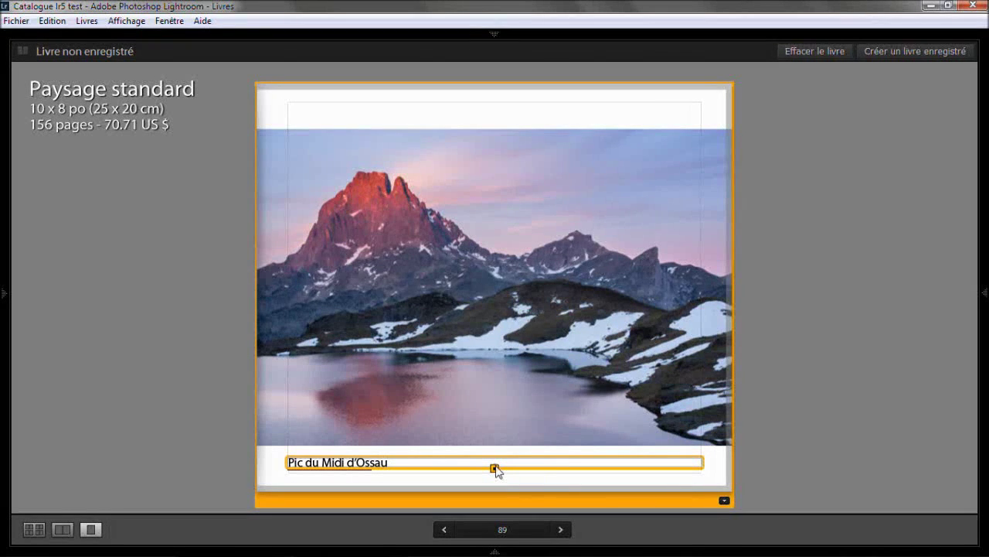
pyautogui.moveTo(494, 468)
pyautogui.mouseDown()
pyautogui.moveTo(506, 439)
pyautogui.moveTo(512, 473)
pyautogui.mouseUp()
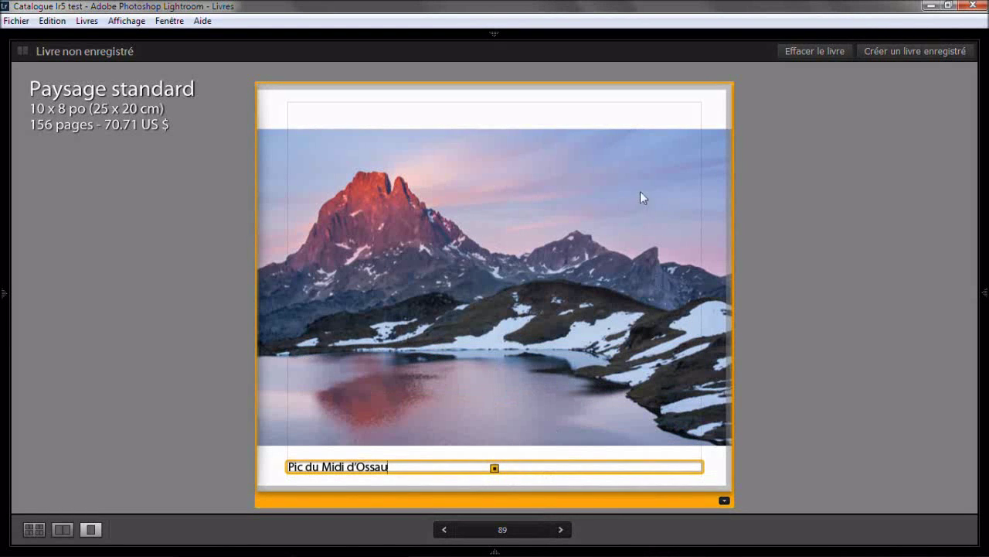
# Step: Shift the page 89 photo upward in its frame, then return to the Library
pyautogui.click(479, 315)
pyautogui.moveTo(475, 327)
pyautogui.mouseDown()
pyautogui.moveTo(463, 97)
pyautogui.moveTo(503, 74)
pyautogui.moveTo(453, 78)
pyautogui.mouseUp()
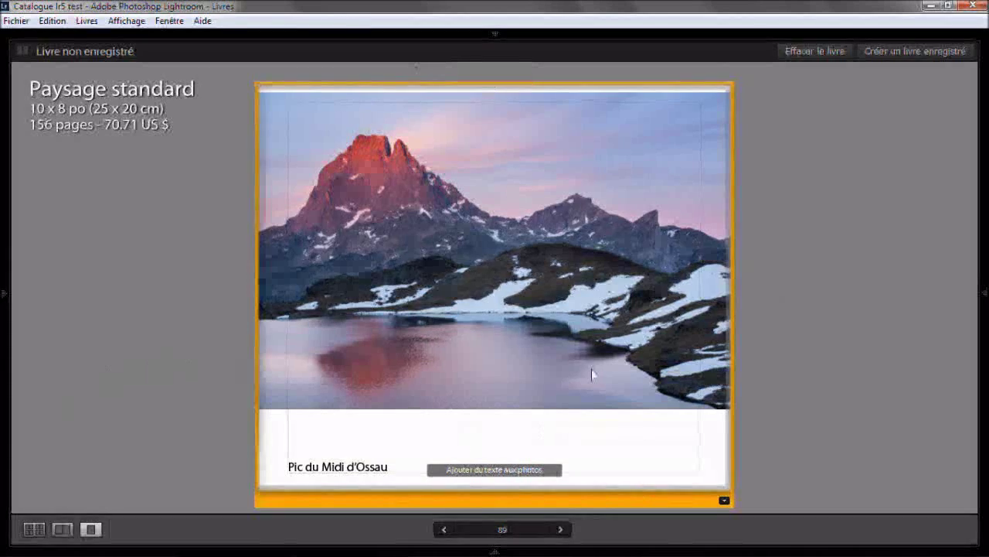
pyautogui.press('g')
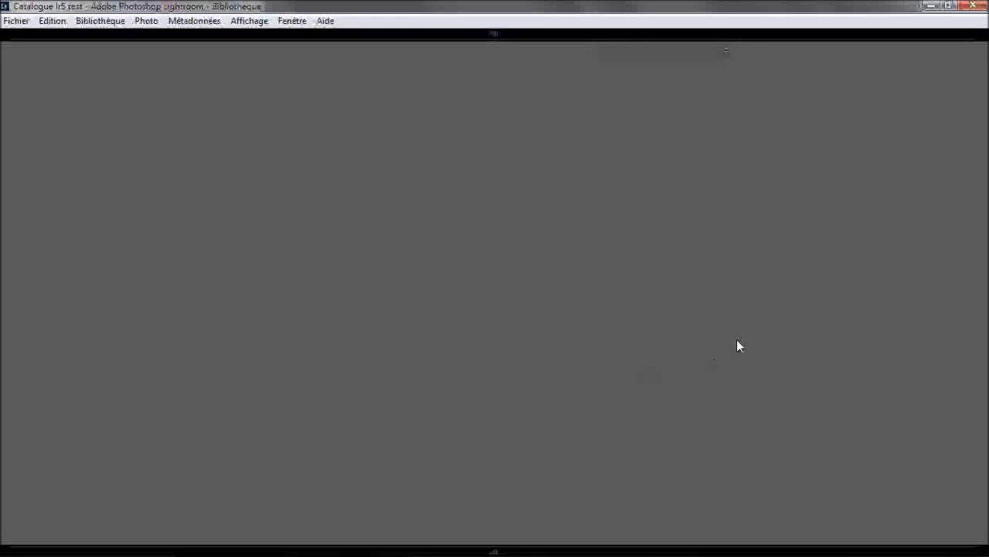